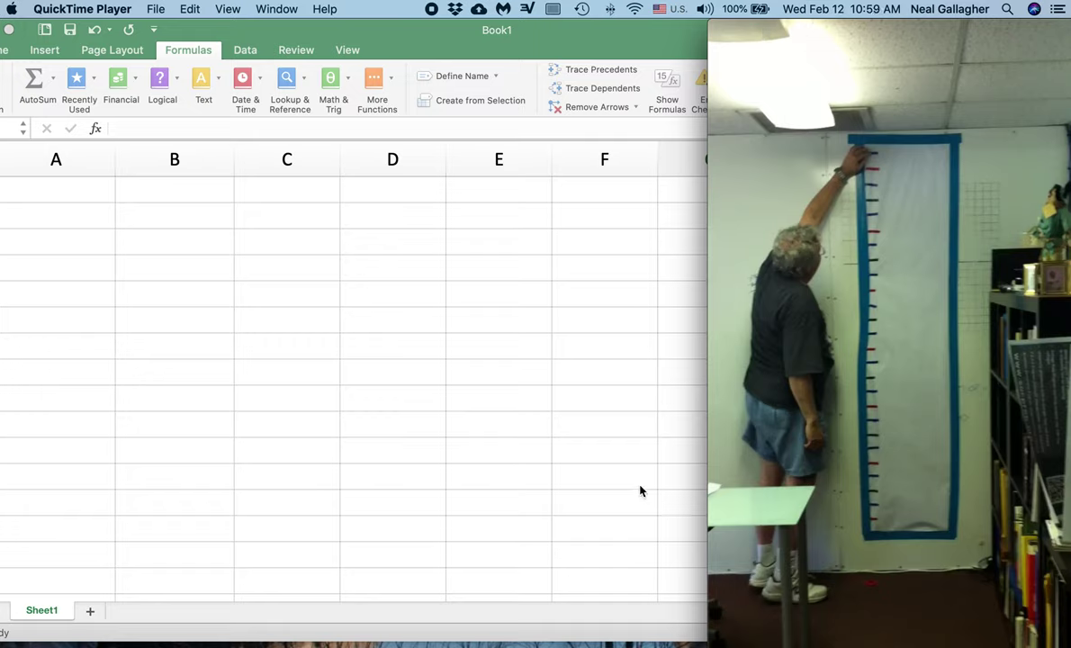
# - Replay the Gravity2013-07-01 12.31.36.mov clip from its start, examine the object's early fall, and close the video
pyautogui.moveTo(722, 414)
pyautogui.moveTo(717, 112)
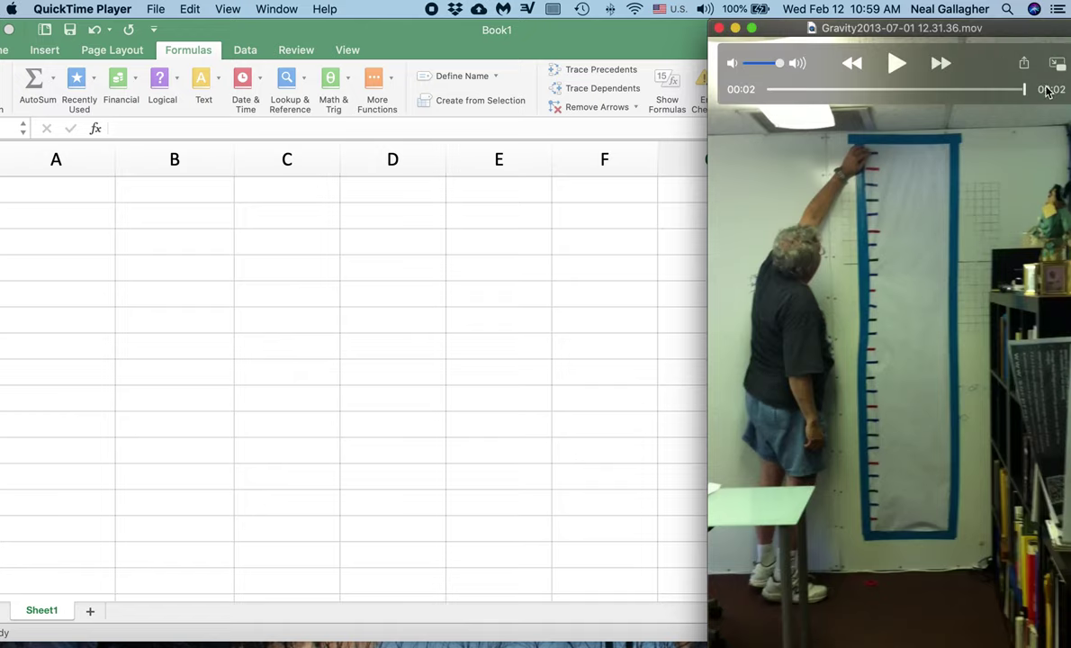
pyautogui.moveTo(1023, 93); pyautogui.dragTo(770, 90)
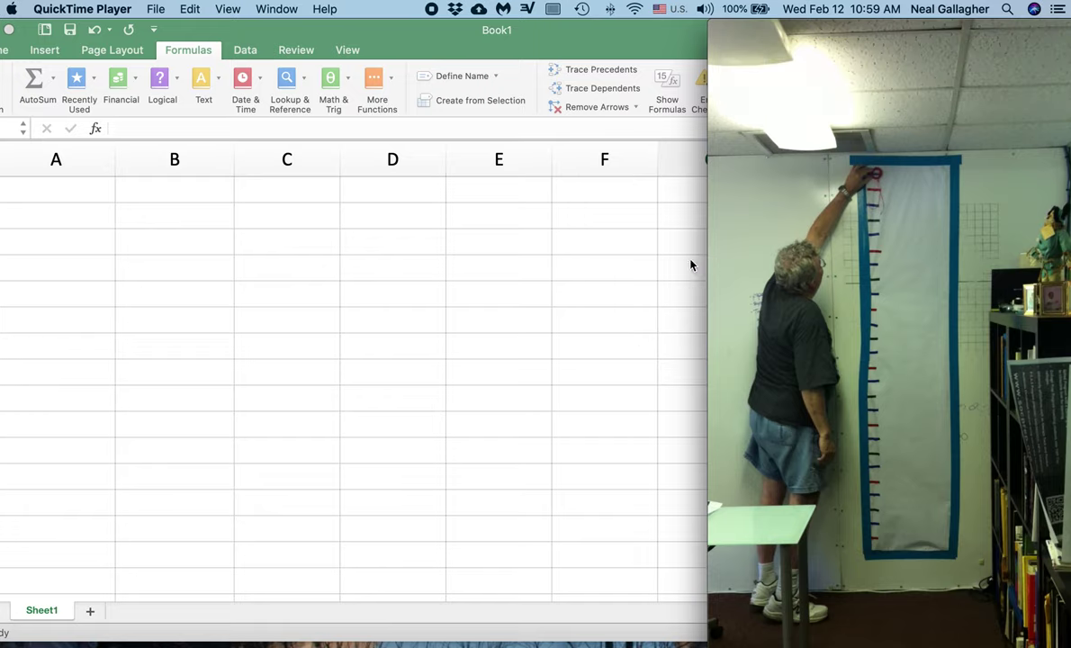
pyautogui.moveTo(893, 64)
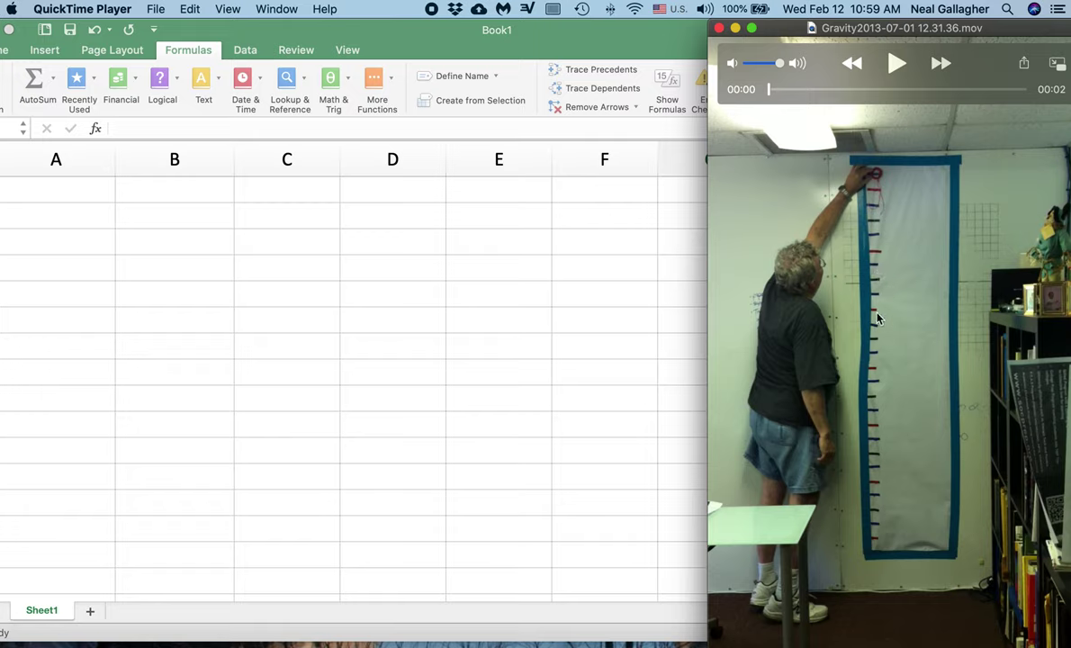
pyautogui.click(896, 65)
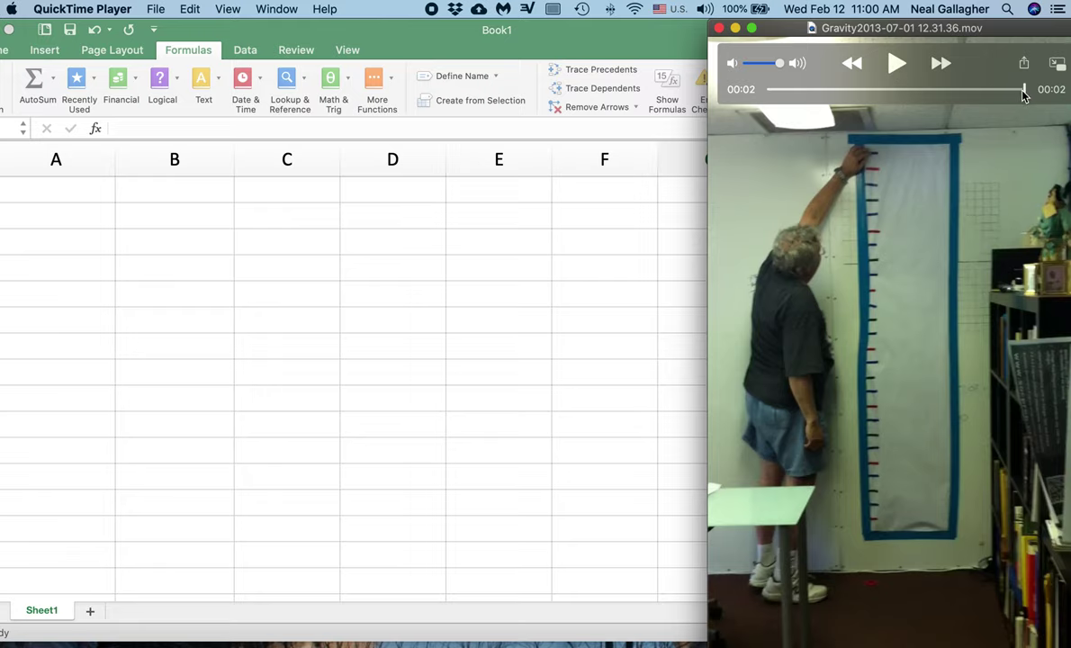
pyautogui.moveTo(1025, 91); pyautogui.dragTo(710, 108)
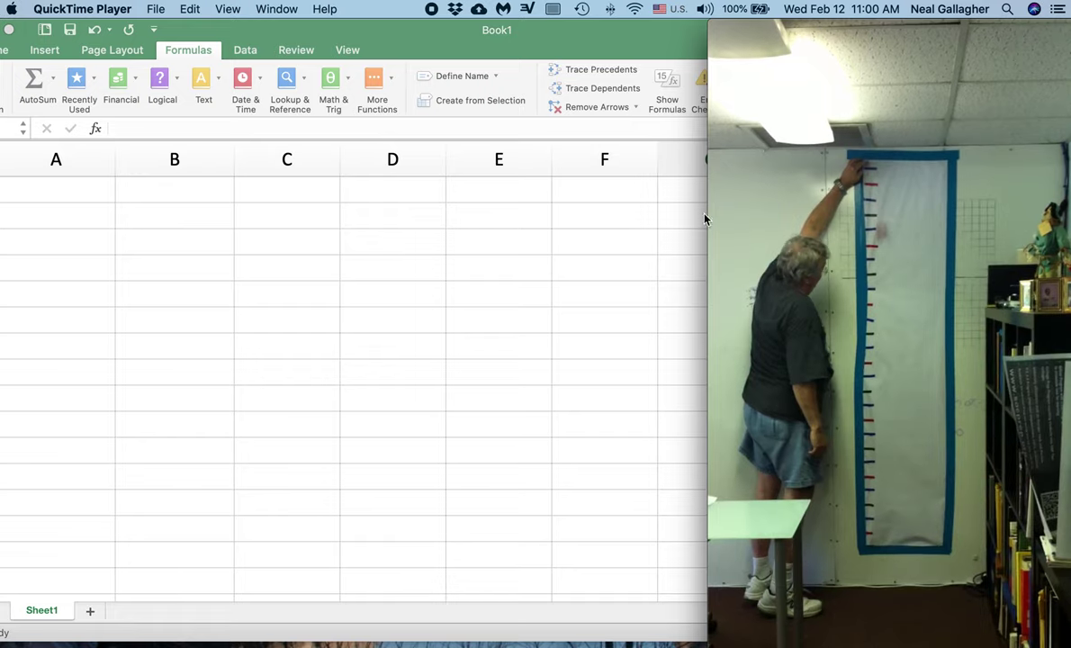
pyautogui.moveTo(914, 243)
pyautogui.moveTo(819, 382)
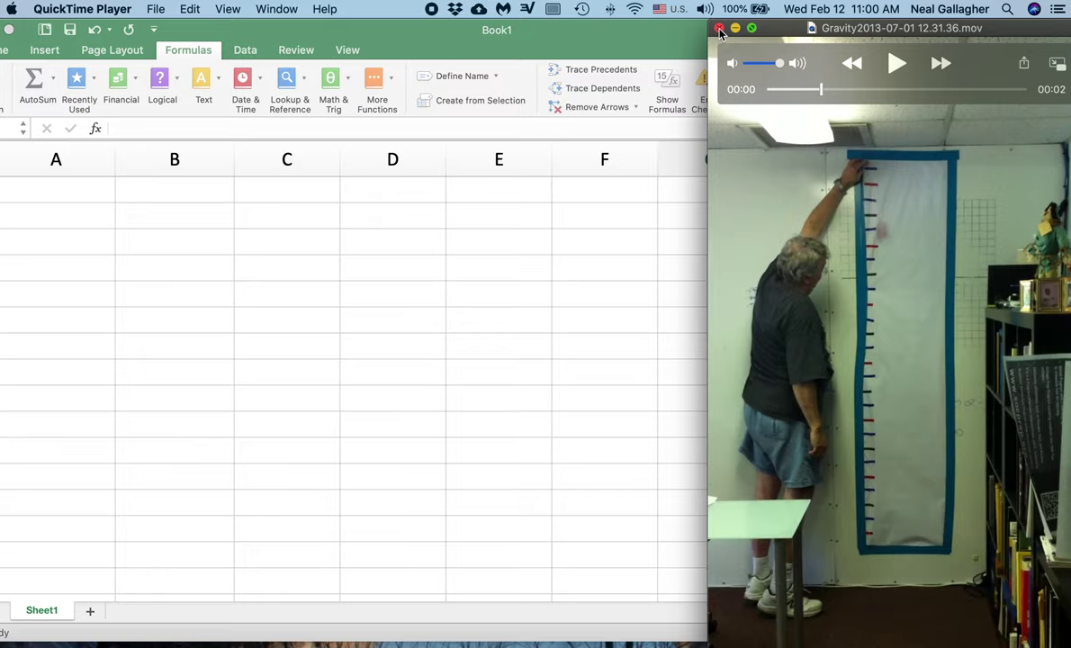
pyautogui.click(719, 30)
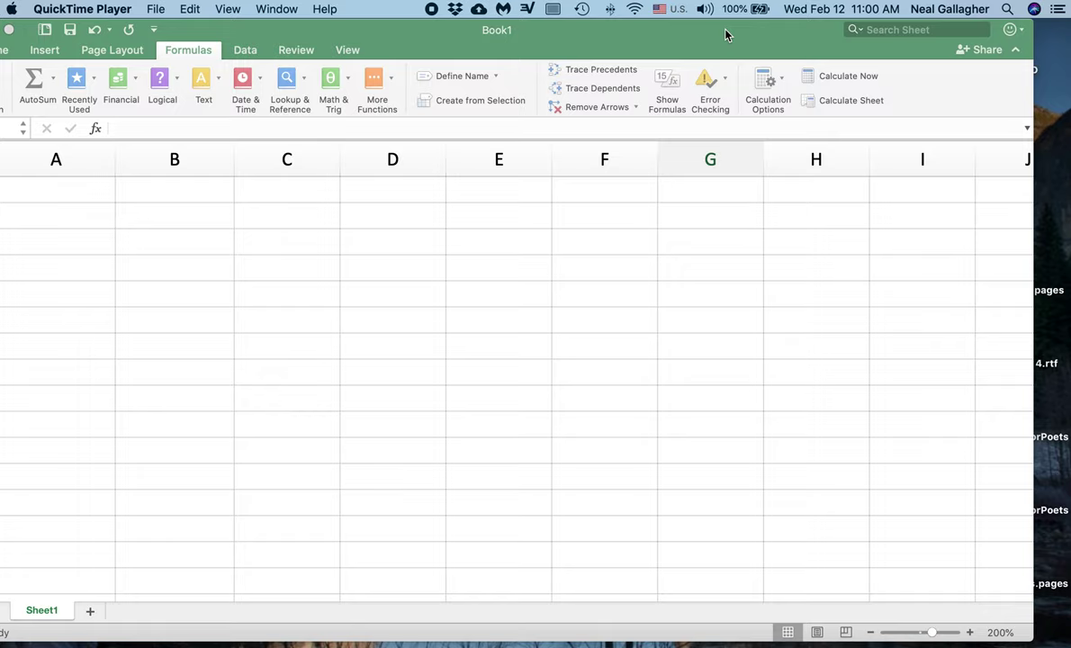
# - Open Gravity.txt from the desktop to examine its two columns of measurements, and return to the empty workbook in Excel
pyautogui.moveTo(725, 34); pyautogui.dragTo(587, 29)
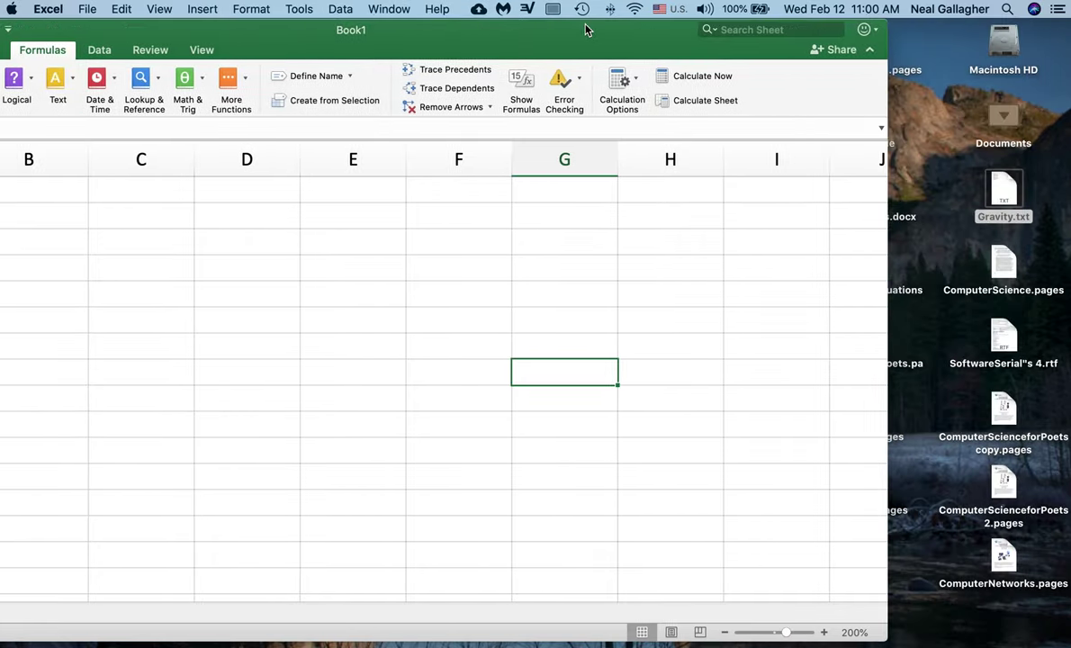
pyautogui.doubleClick(1002, 191)
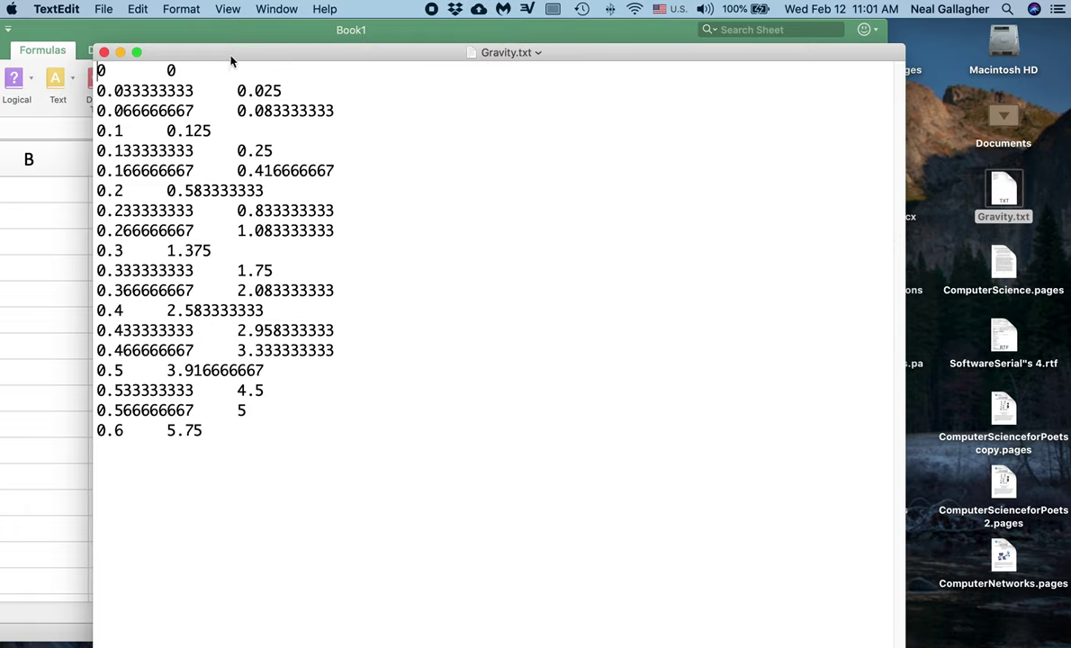
pyautogui.moveTo(230, 60); pyautogui.dragTo(245, 58)
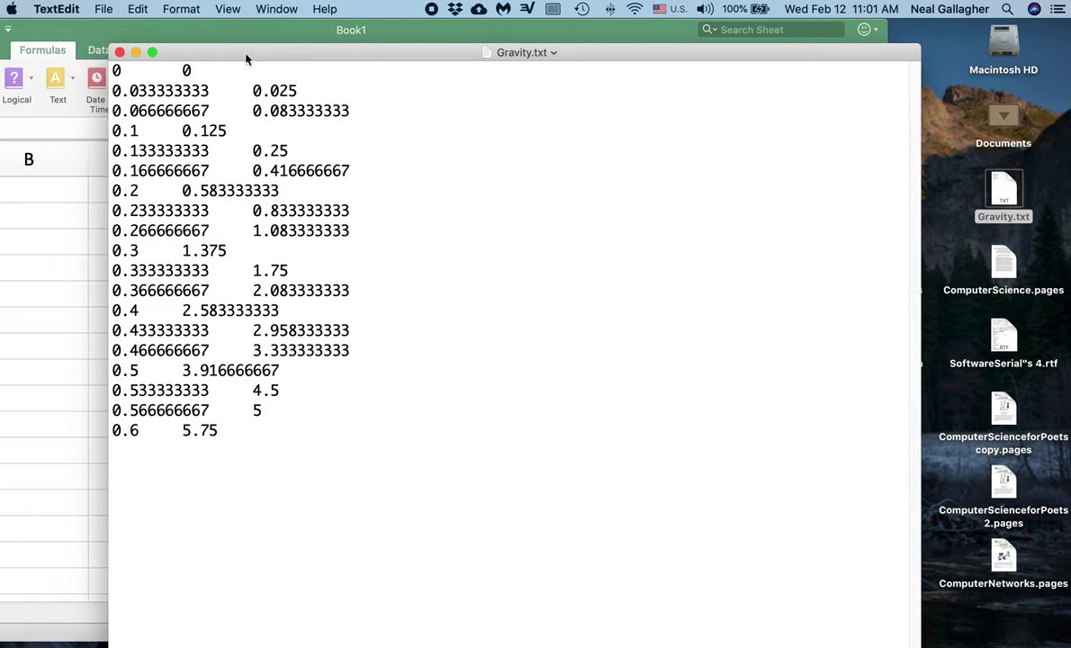
pyautogui.click(119, 52)
pyautogui.doubleClick(118, 35)
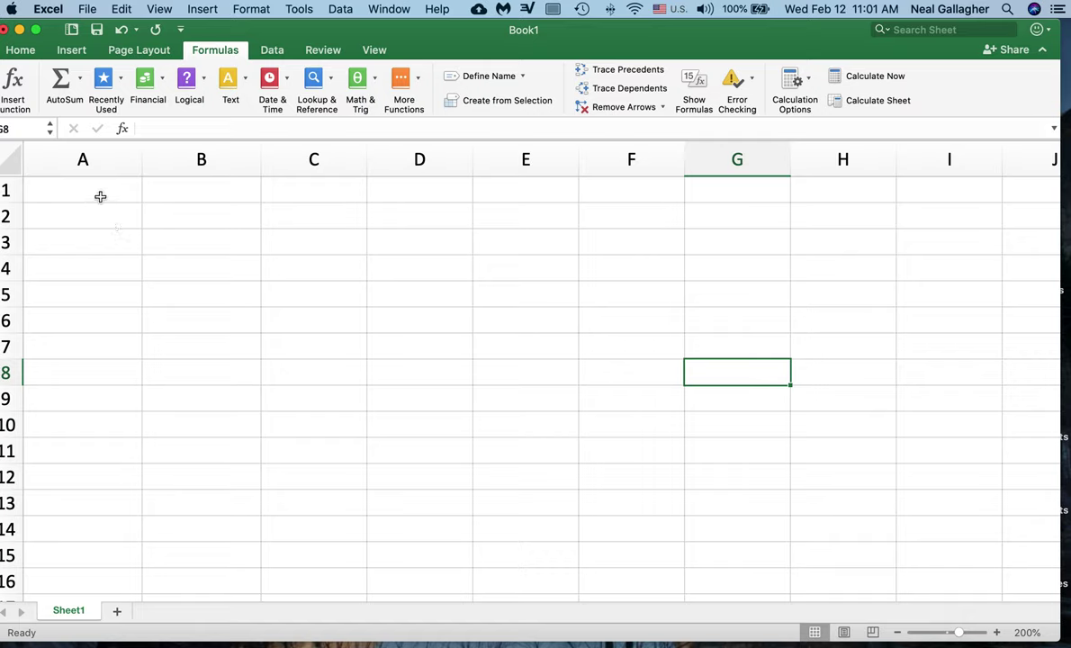
# - Enter the column headers Time in cell A1 and Distance in cell B1
pyautogui.click(100, 196)
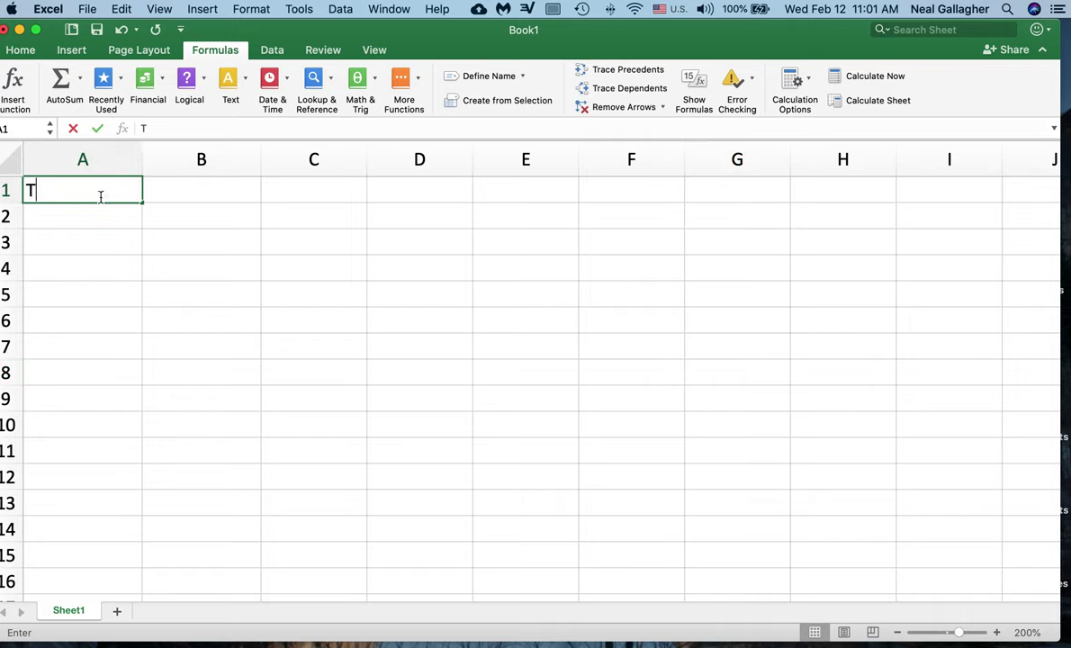
pyautogui.write('Time')
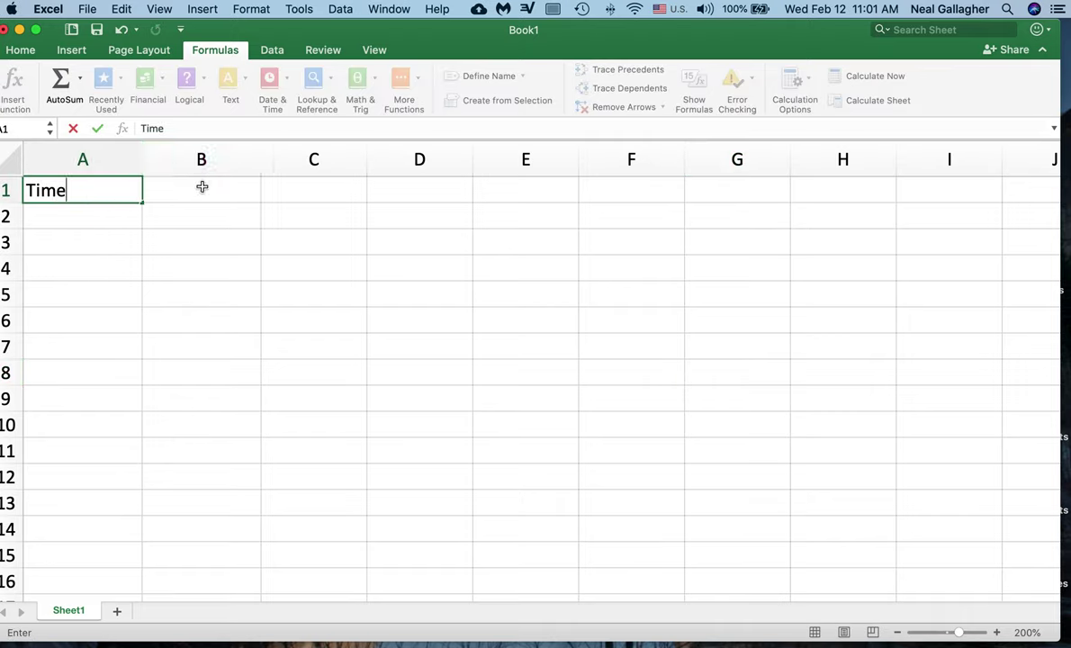
pyautogui.click(202, 189)
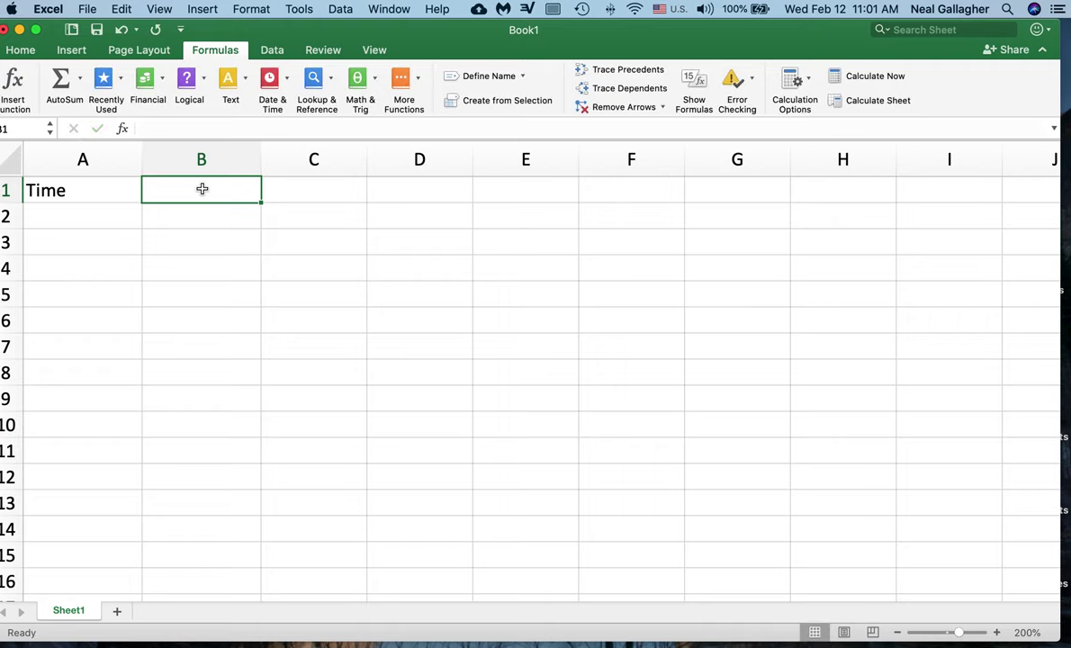
pyautogui.write('Distanc')
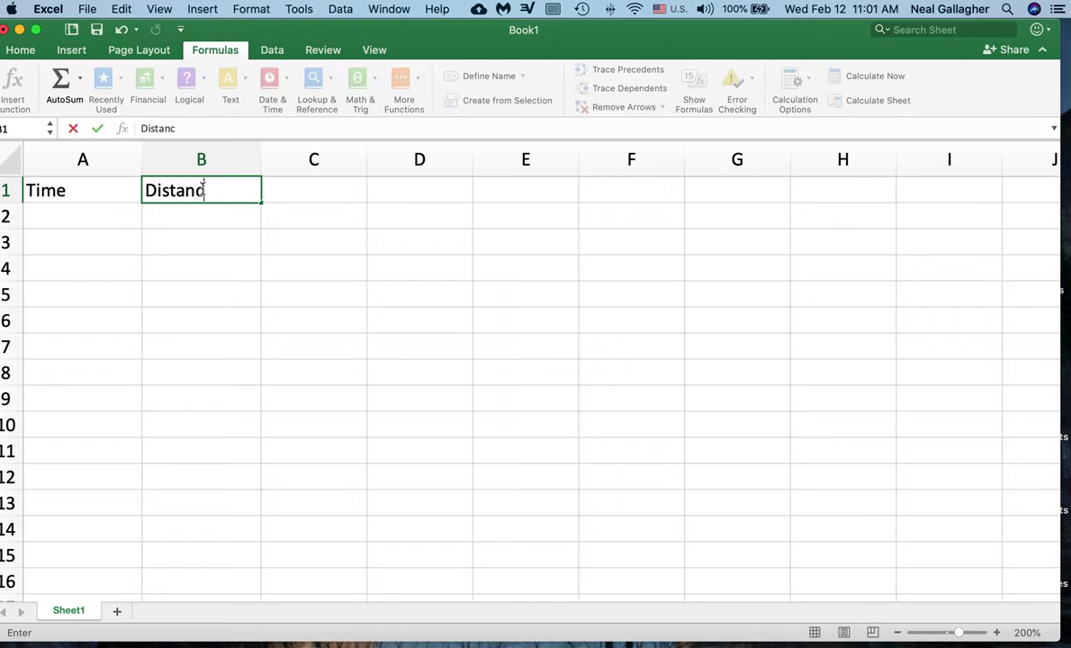
pyautogui.write('e')
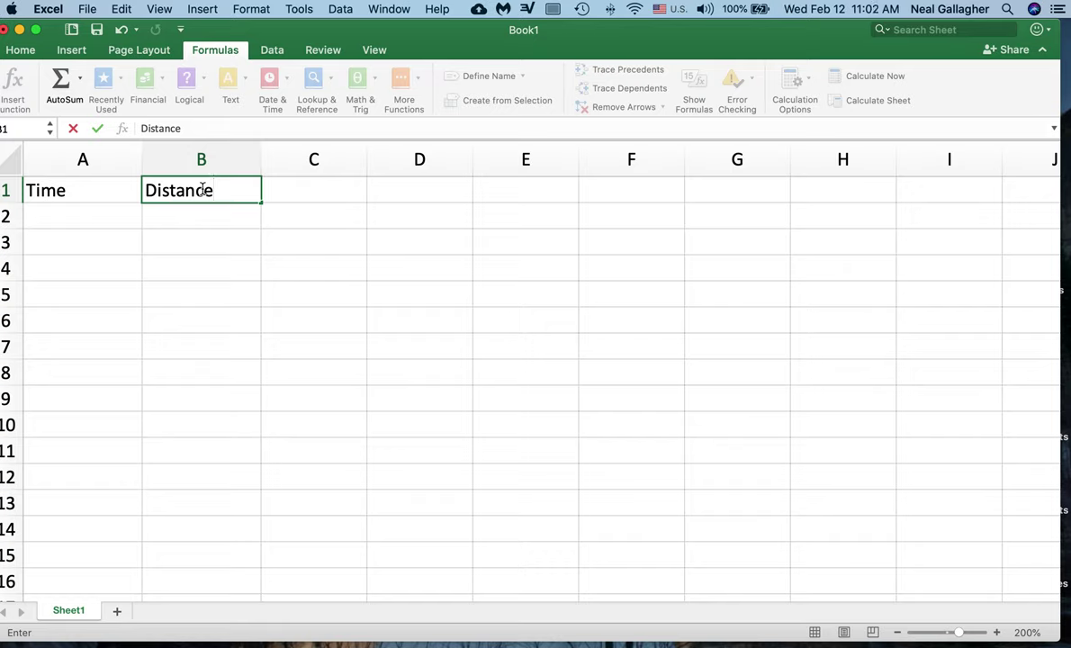
pyautogui.click(226, 190)
pyautogui.press('Return')
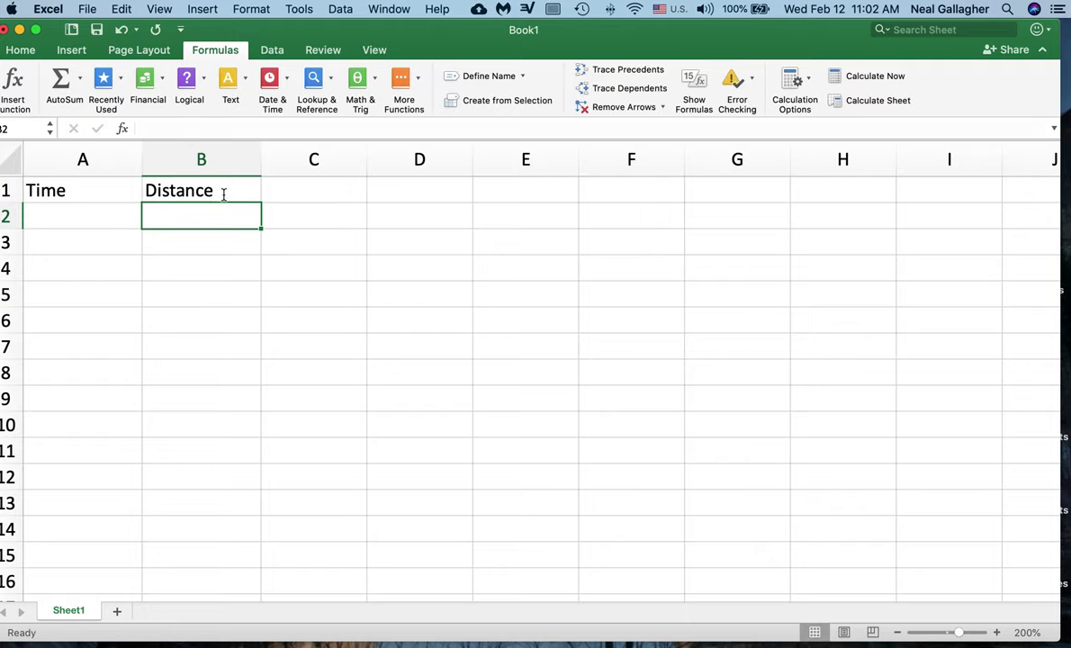
# - Import Gravity.txt from the Desktop with the CSV file type as delimited data into the existing sheet at cell A2
pyautogui.click(38, 218)
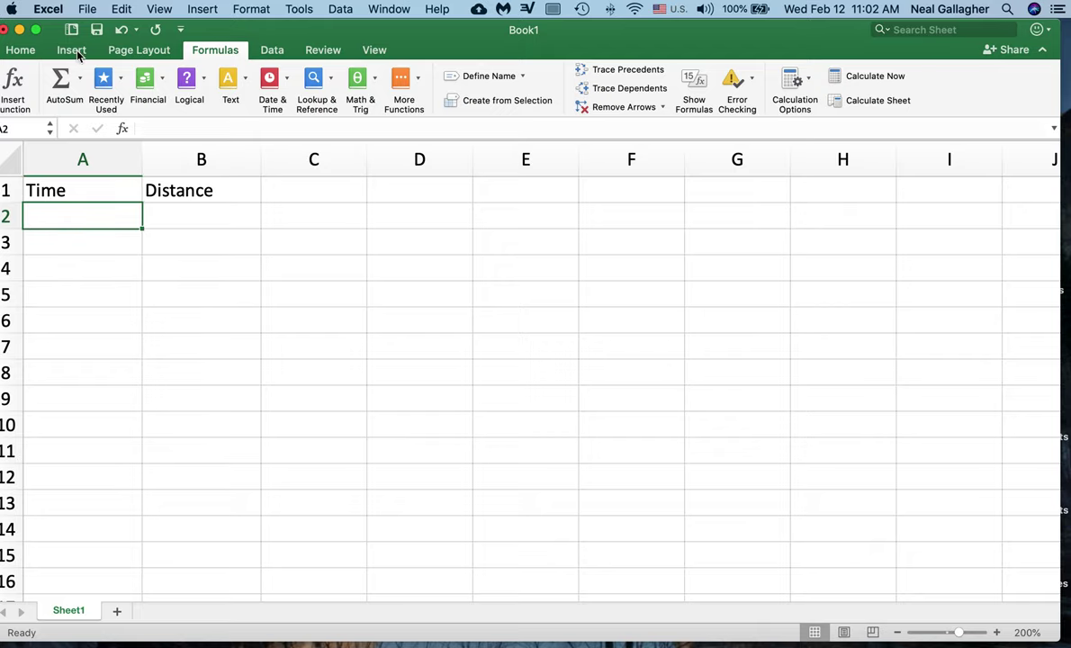
pyautogui.click(83, 10)
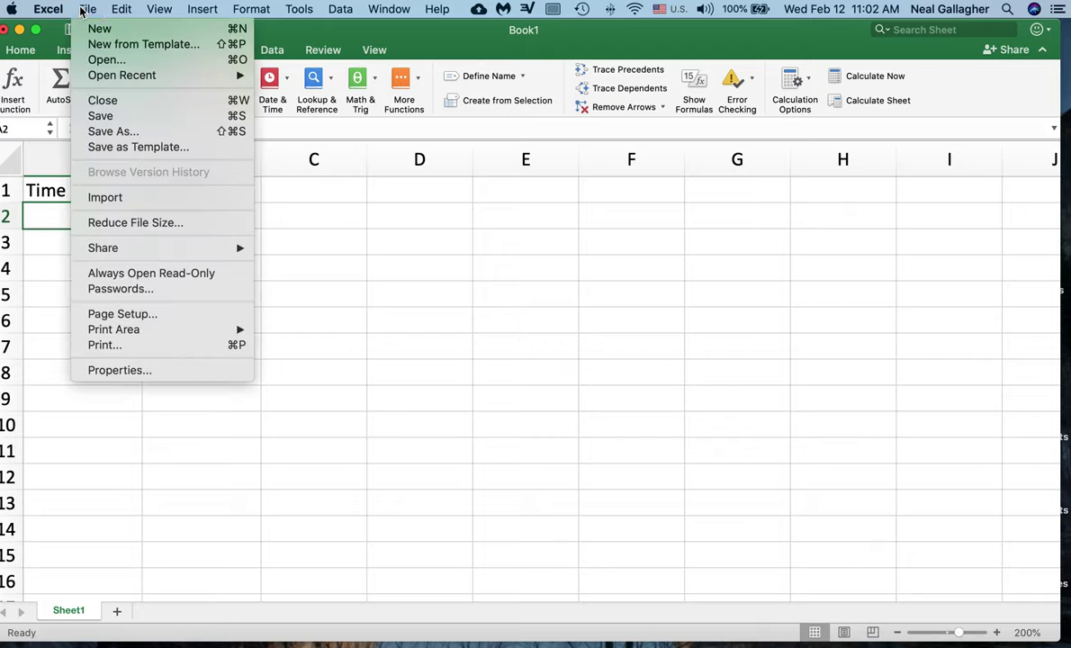
pyautogui.click(115, 200)
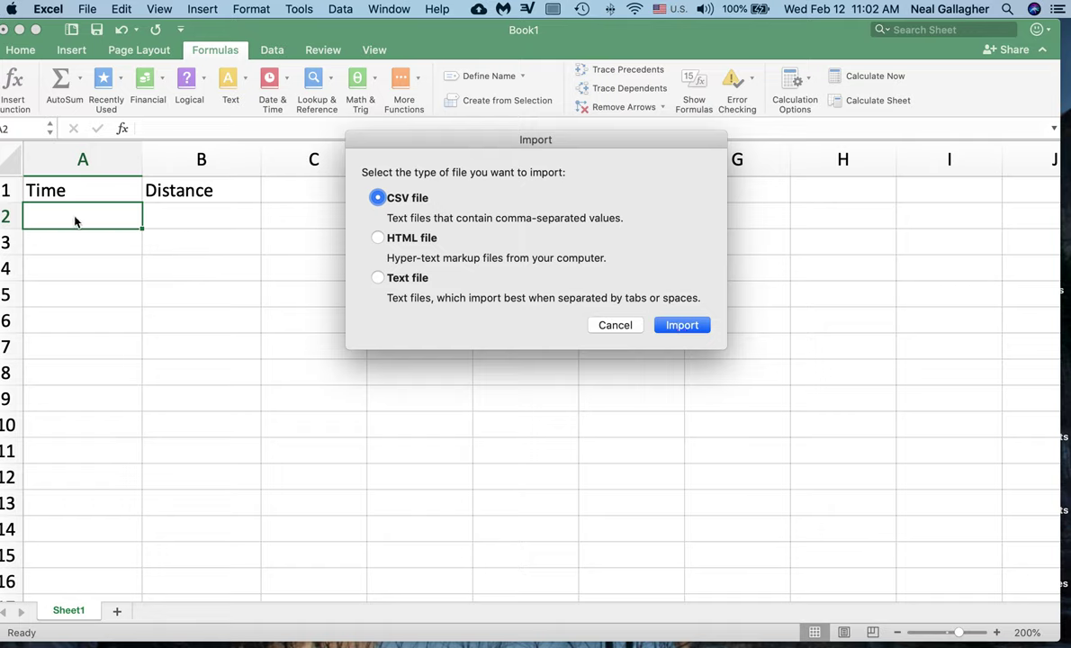
pyautogui.click(681, 327)
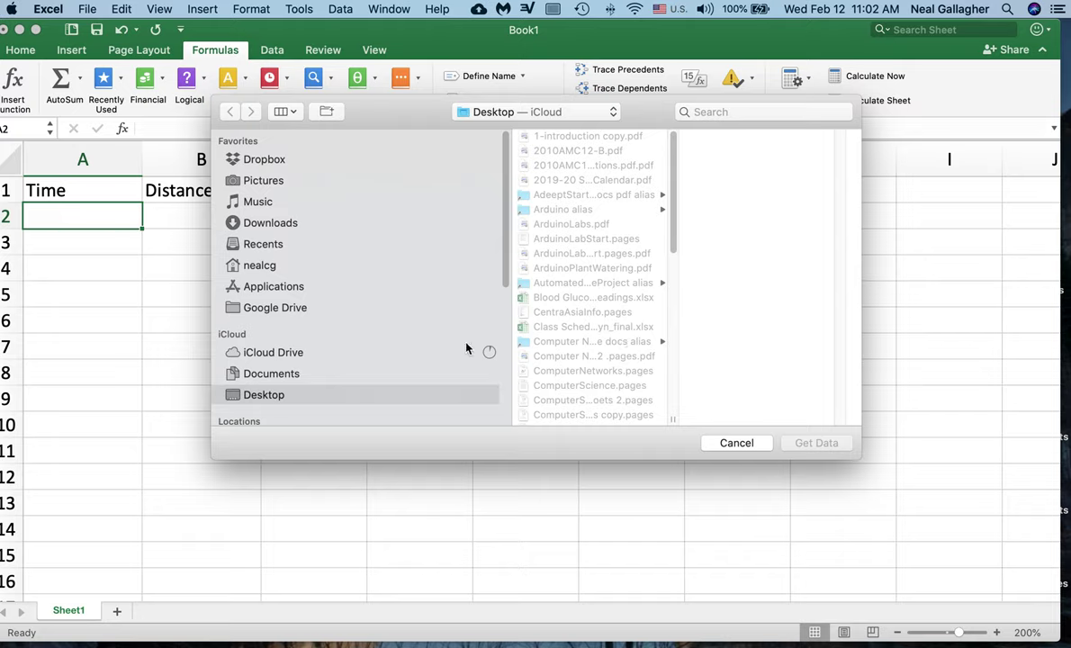
pyautogui.scroll(-5, 599, 288)
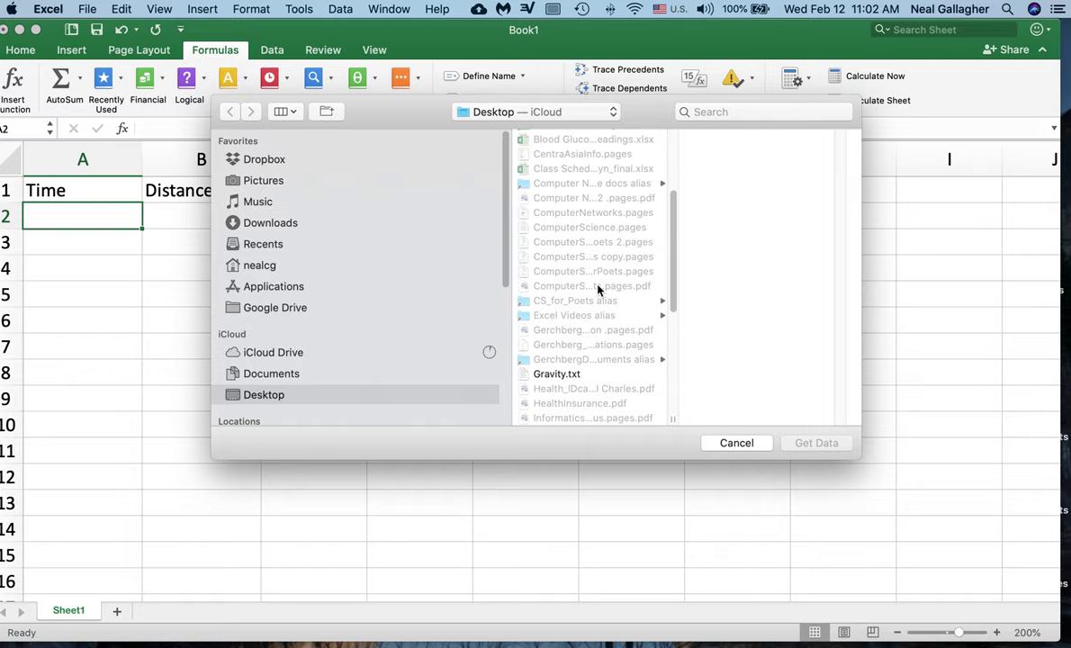
pyautogui.click(573, 373)
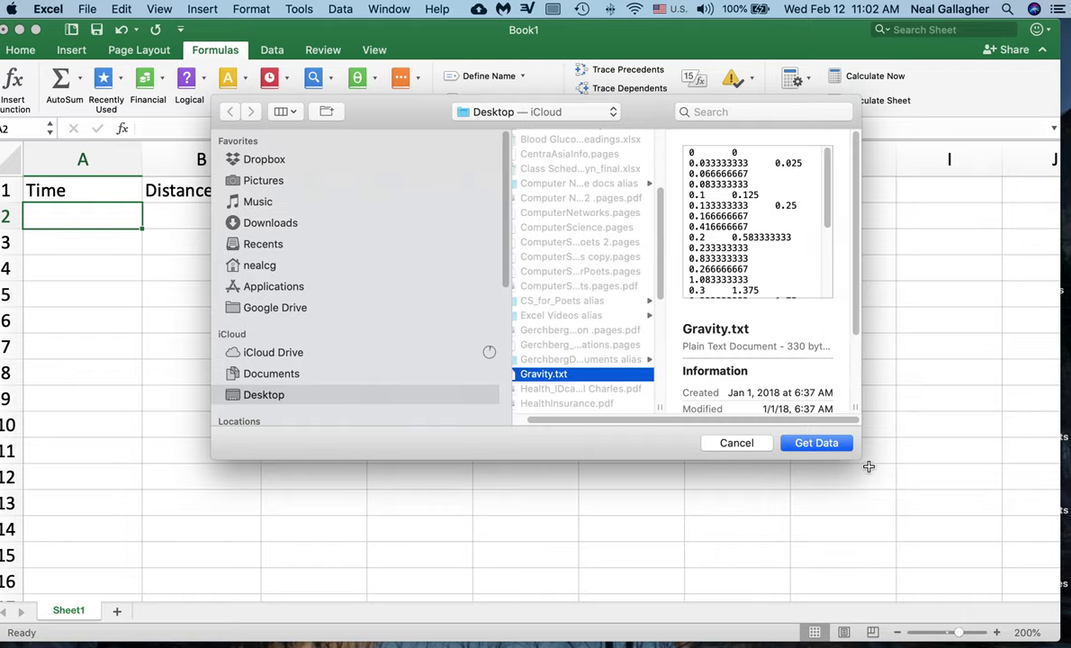
pyautogui.click(823, 442)
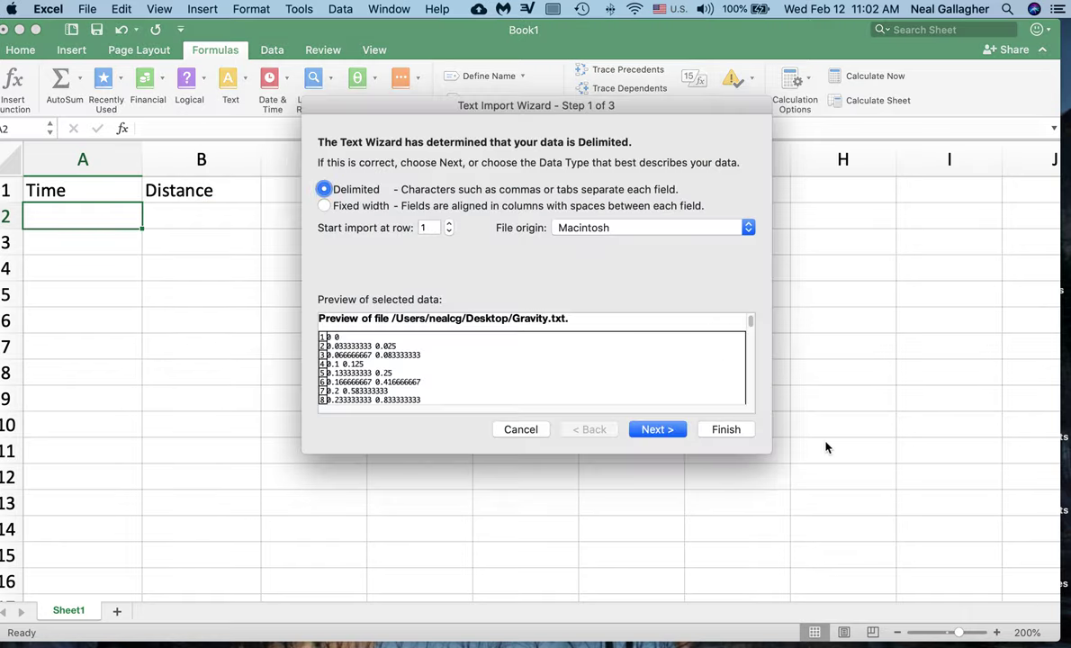
pyautogui.click(727, 431)
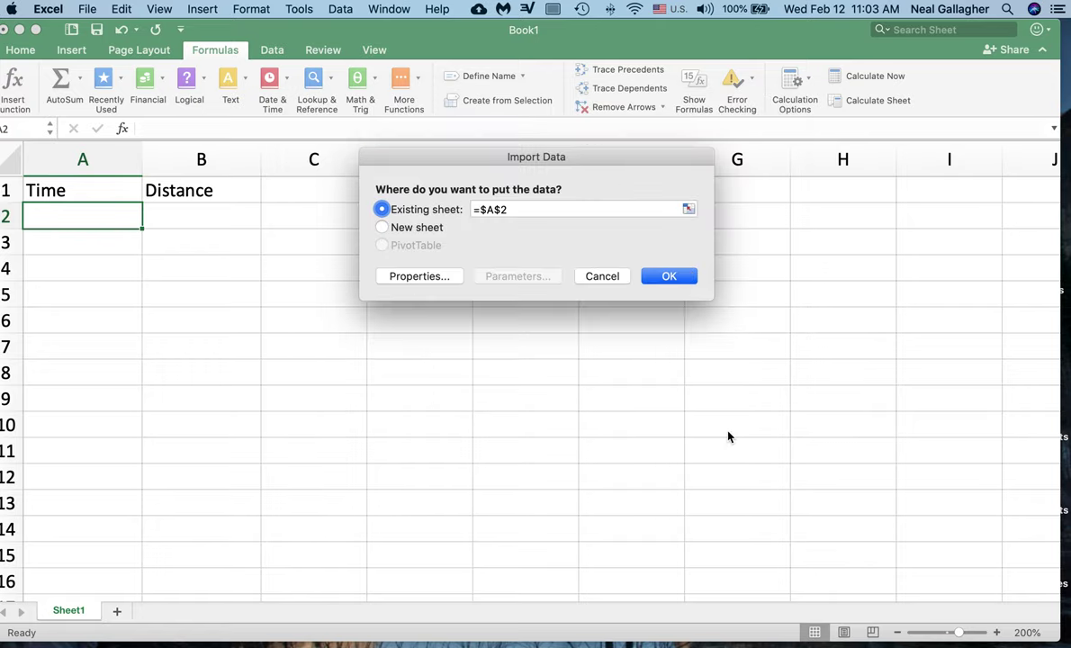
pyautogui.click(666, 278)
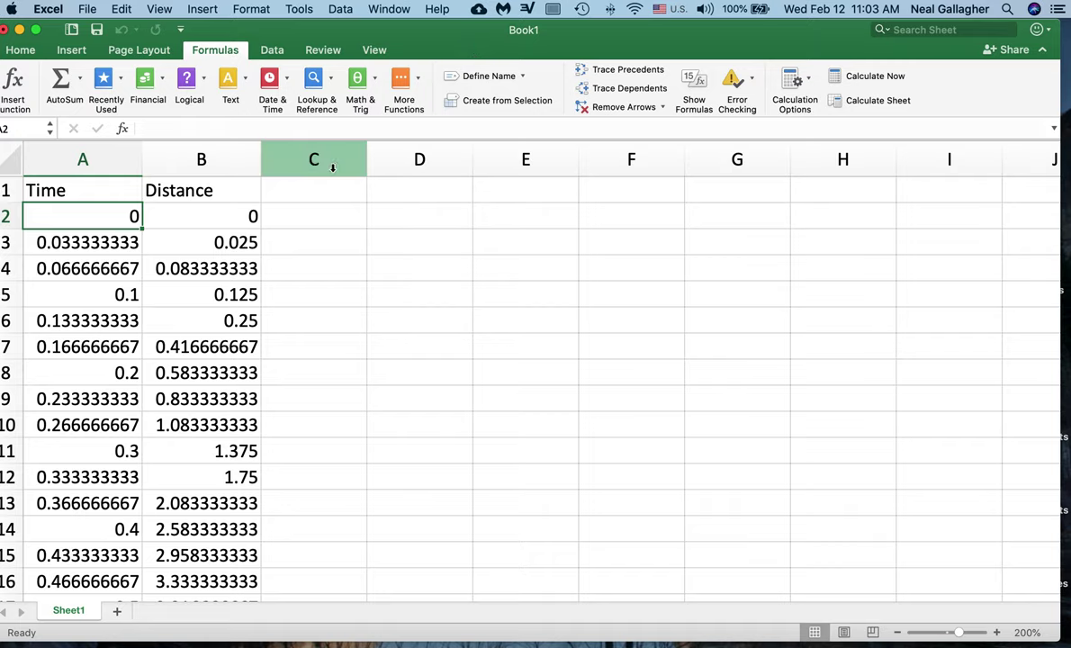
# - Insert a smooth-line scatter chart without markers from A1:B20 and place it beside the data, clear of the Distance column
pyautogui.click(110, 190)
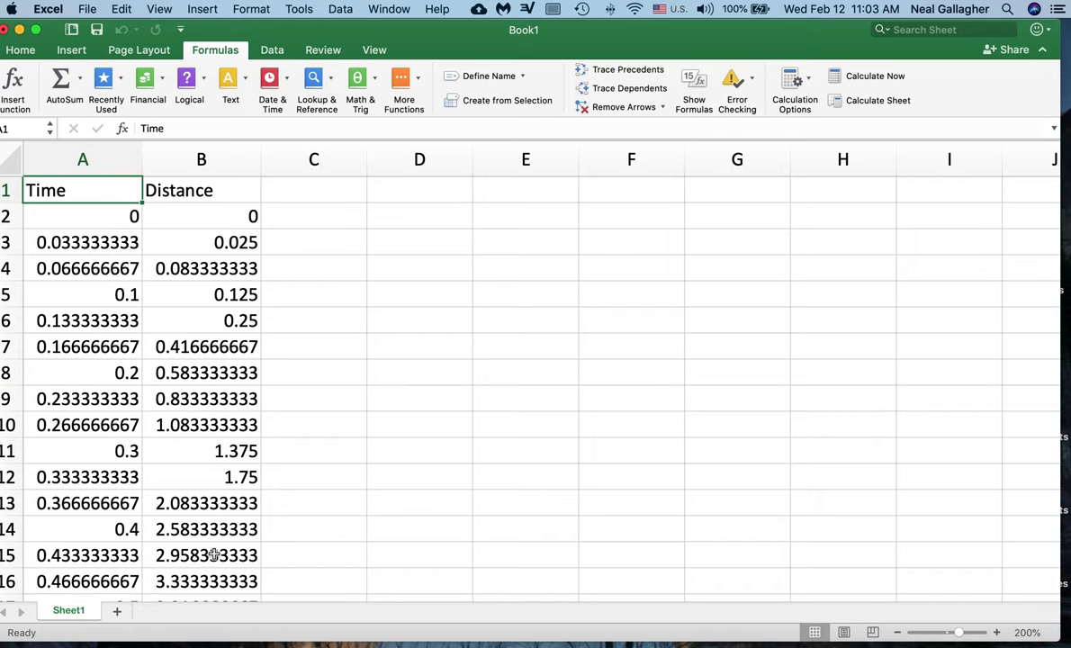
pyautogui.scroll(-2, 256, 548)
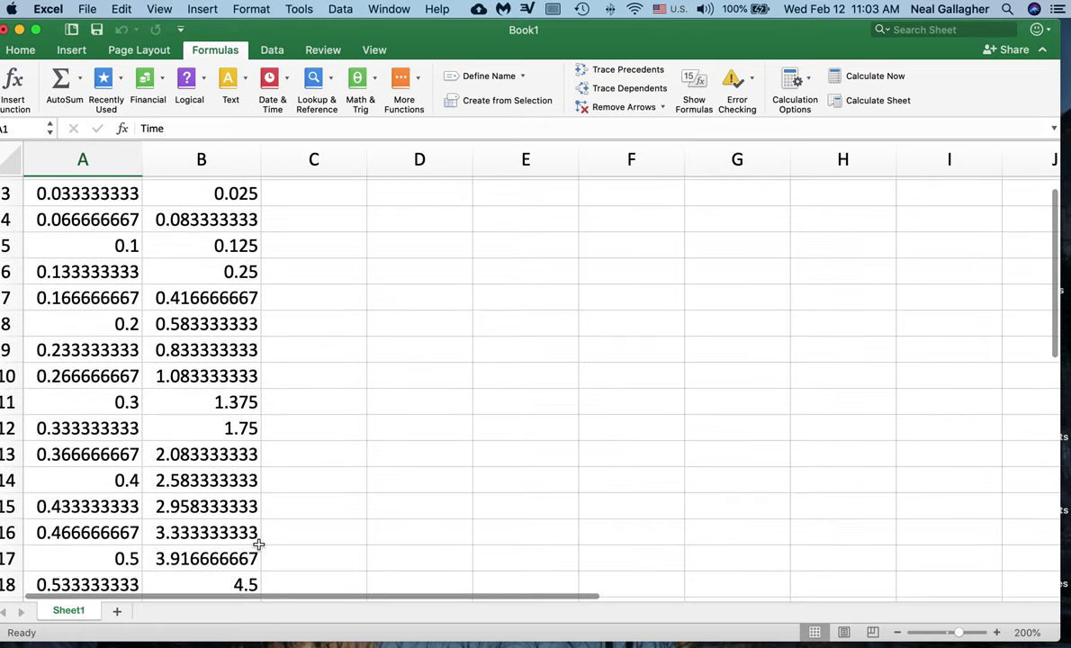
pyautogui.scroll(-6, 259, 545)
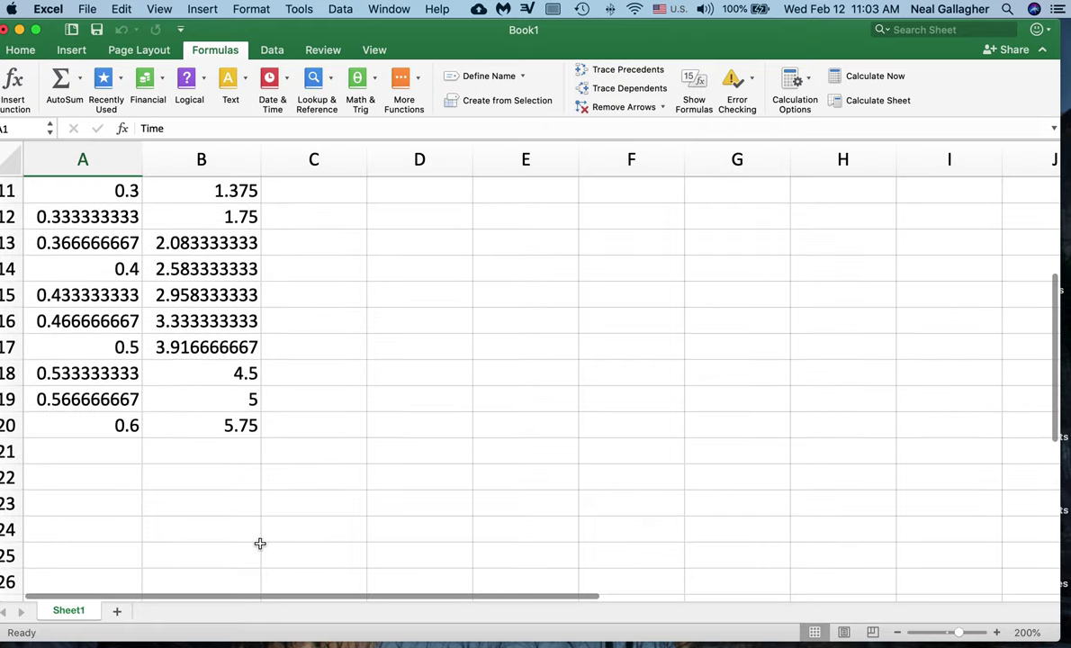
pyautogui.keyDown('shift'); pyautogui.click(233, 432); pyautogui.keyUp('shift')
pyautogui.scroll(8, 266, 466)
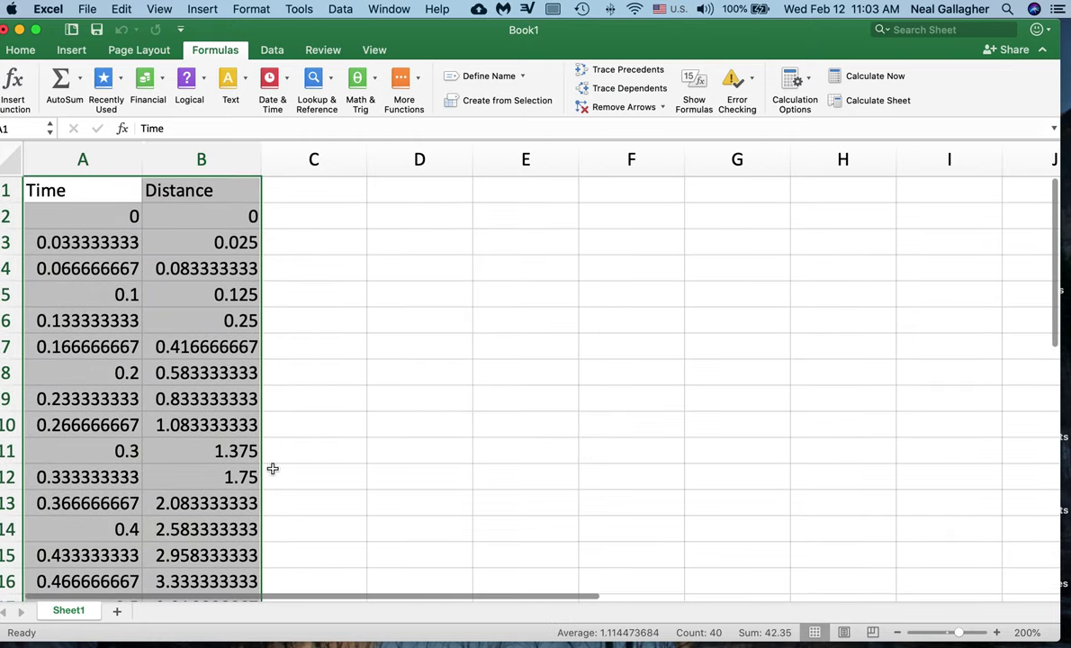
pyautogui.click(73, 49)
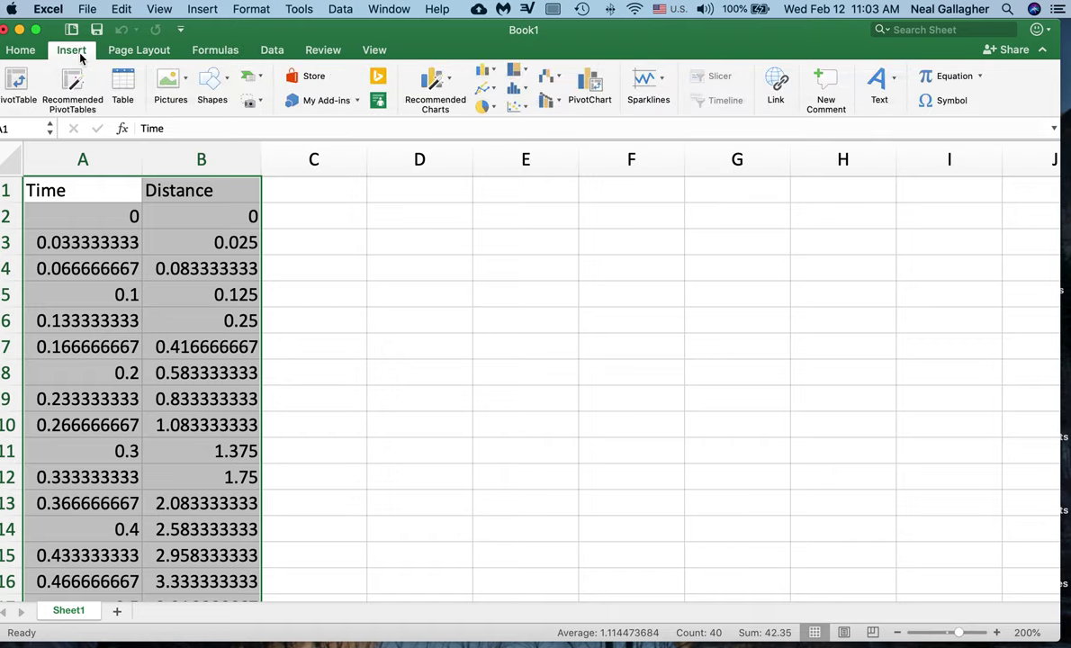
pyautogui.click(525, 107)
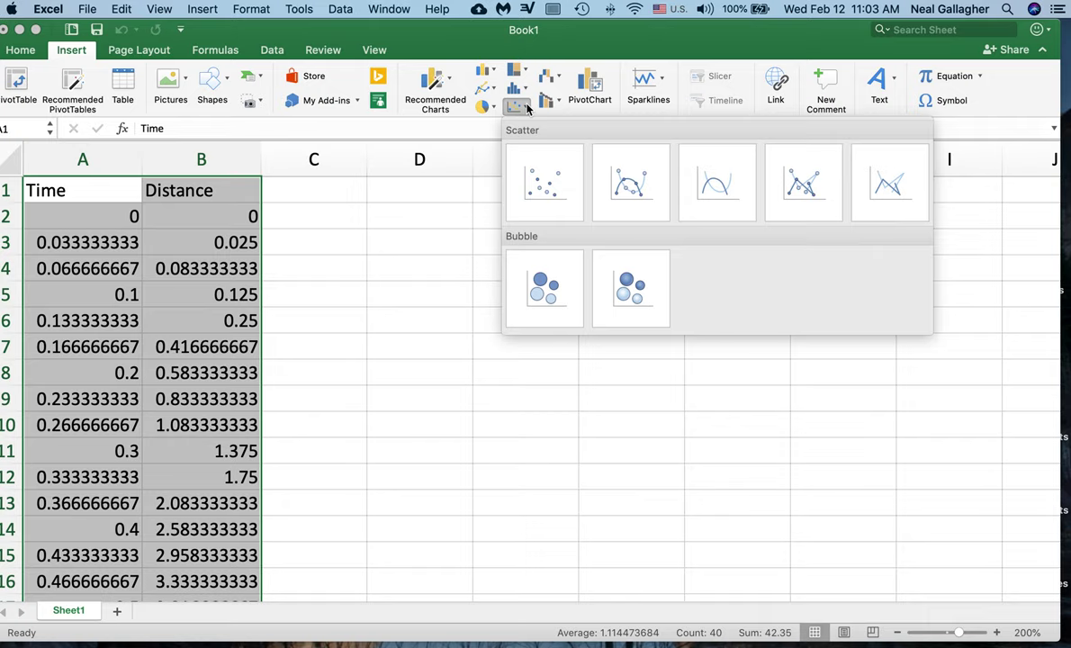
pyautogui.click(725, 192)
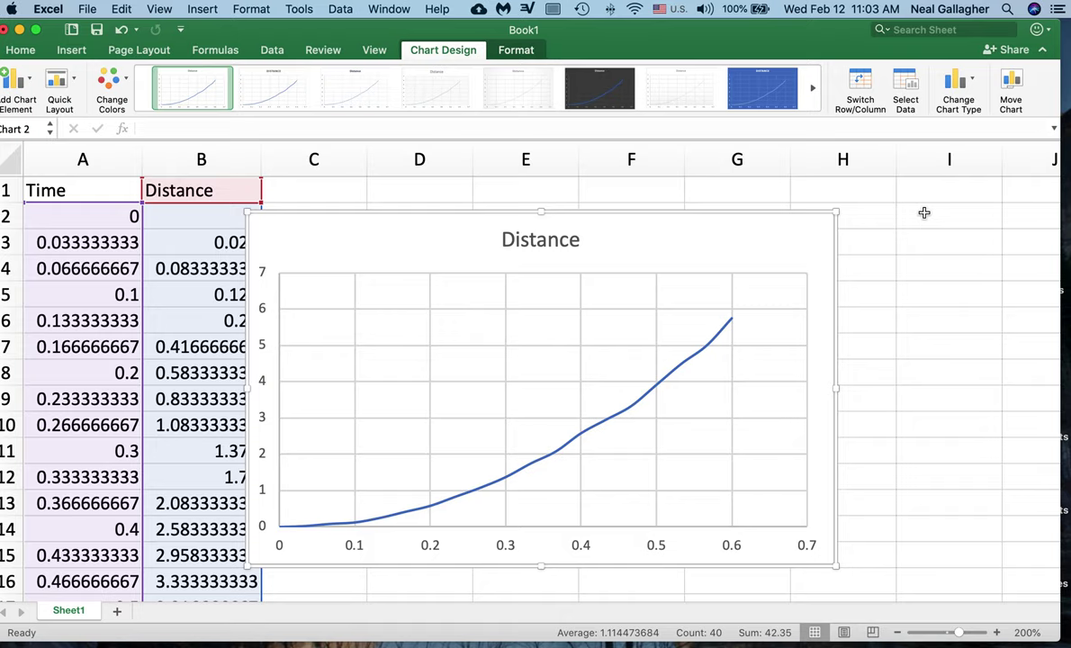
pyautogui.moveTo(666, 247); pyautogui.dragTo(710, 218)
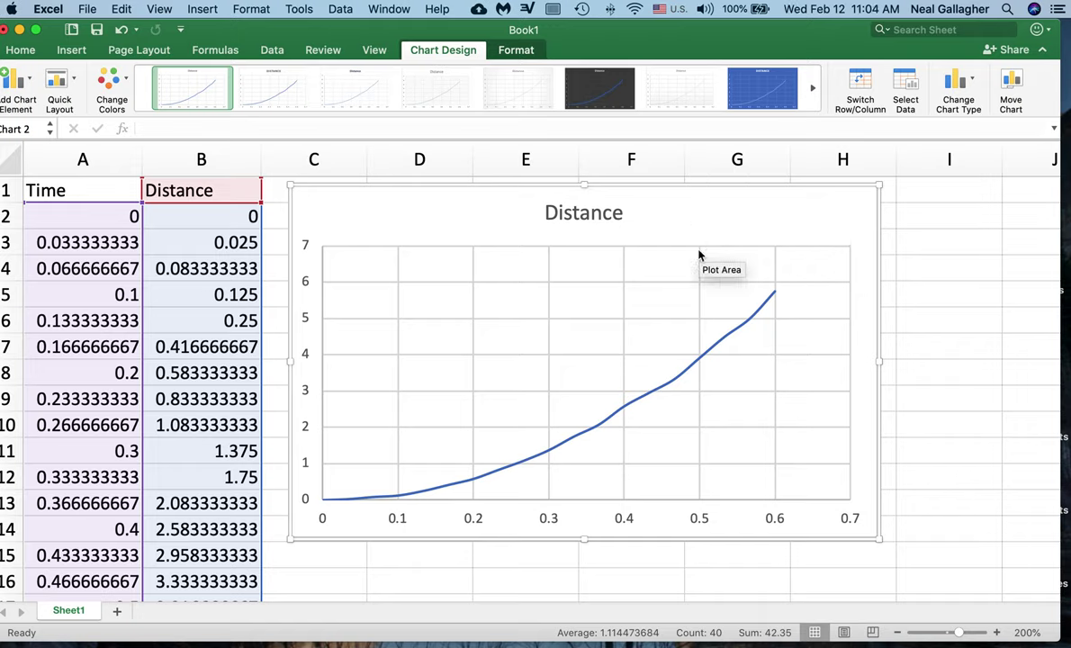
pyautogui.moveTo(695, 363)
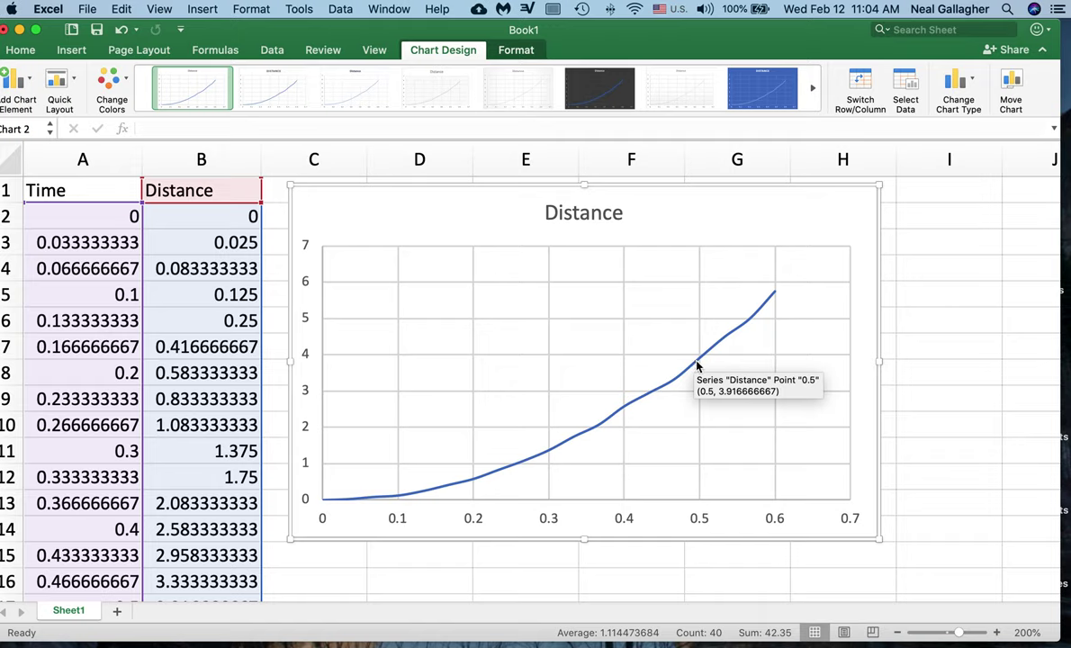
# - Add a second-order polynomial trendline to the Distance series in the chart
pyautogui.rightClick(697, 366)
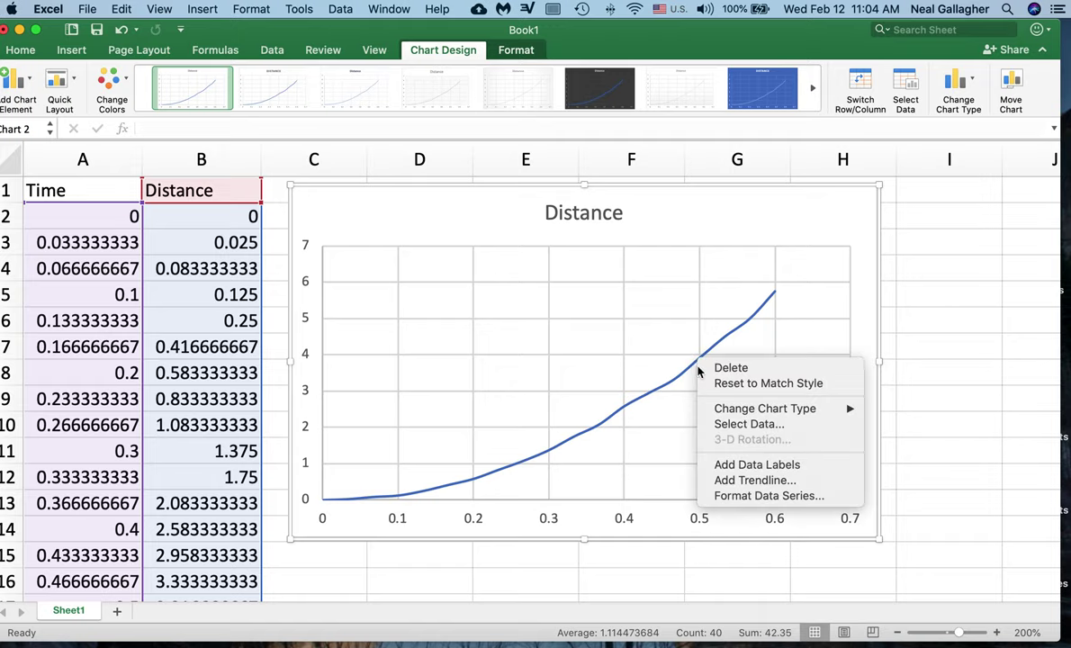
pyautogui.click(756, 481)
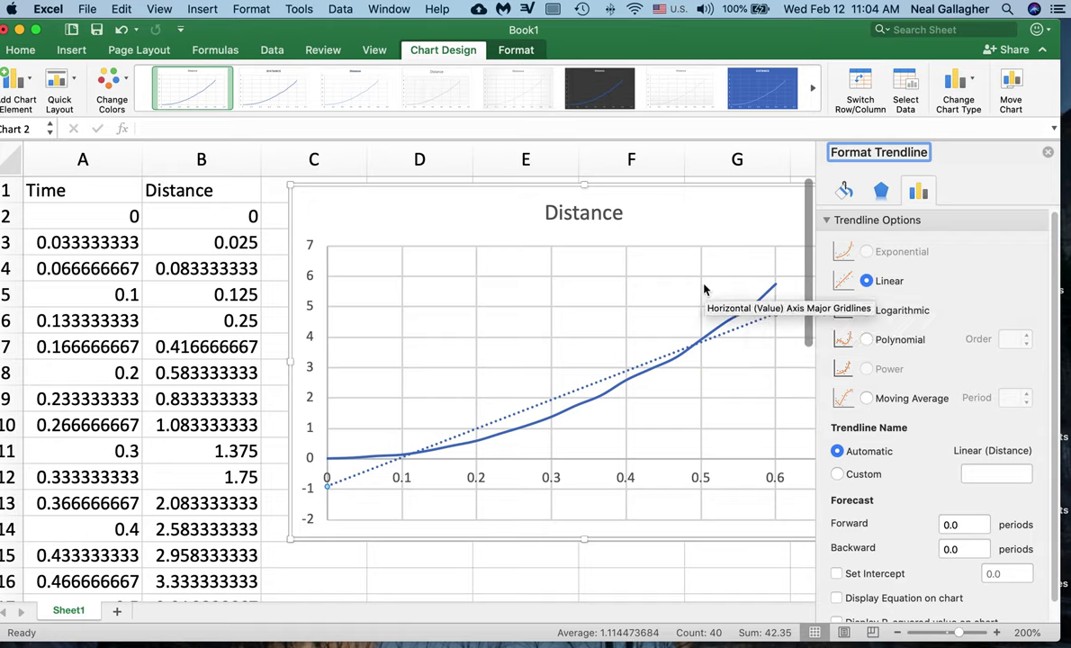
pyautogui.click(867, 340)
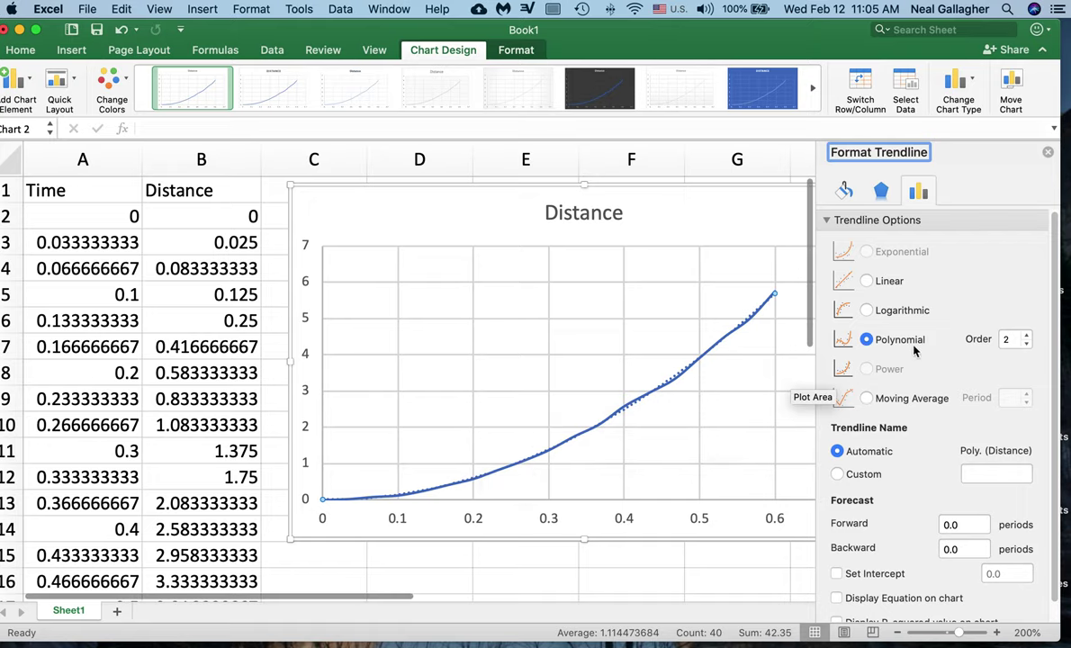
# - Try a higher polynomial order such as 4 for the trendline, and return the order to 2
pyautogui.click(1026, 345)
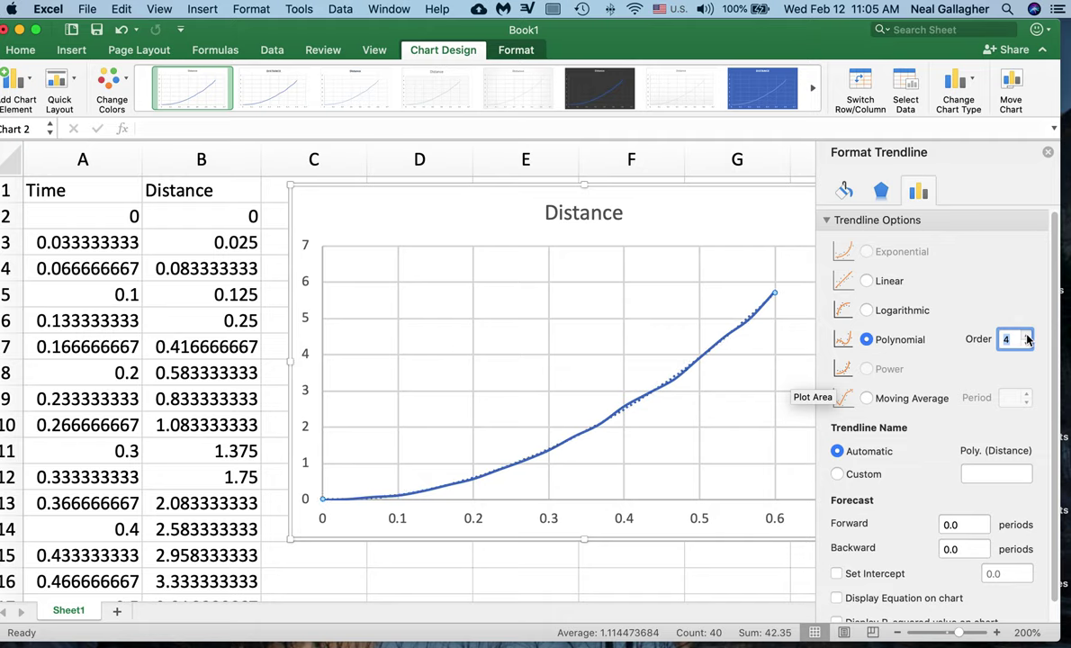
pyautogui.click(1026, 336)
pyautogui.click(1025, 344)
pyautogui.click(1025, 343)
pyautogui.click(1025, 343)
pyautogui.click(1025, 344)
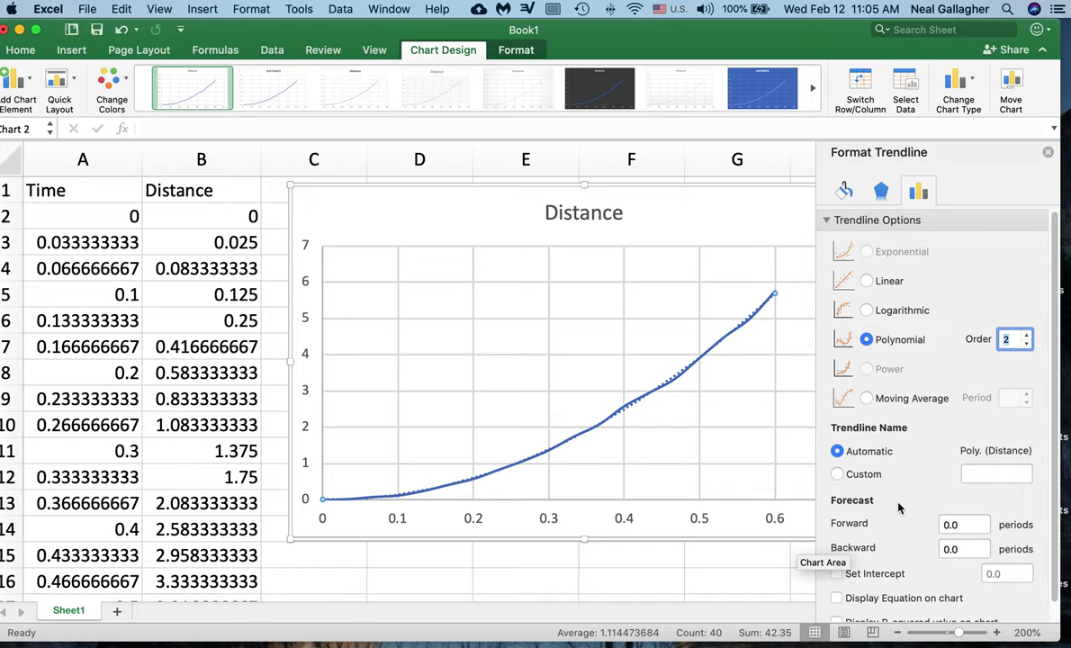
# - Display the trendline's equation on the chart and colour the trendline dark red
pyautogui.click(837, 599)
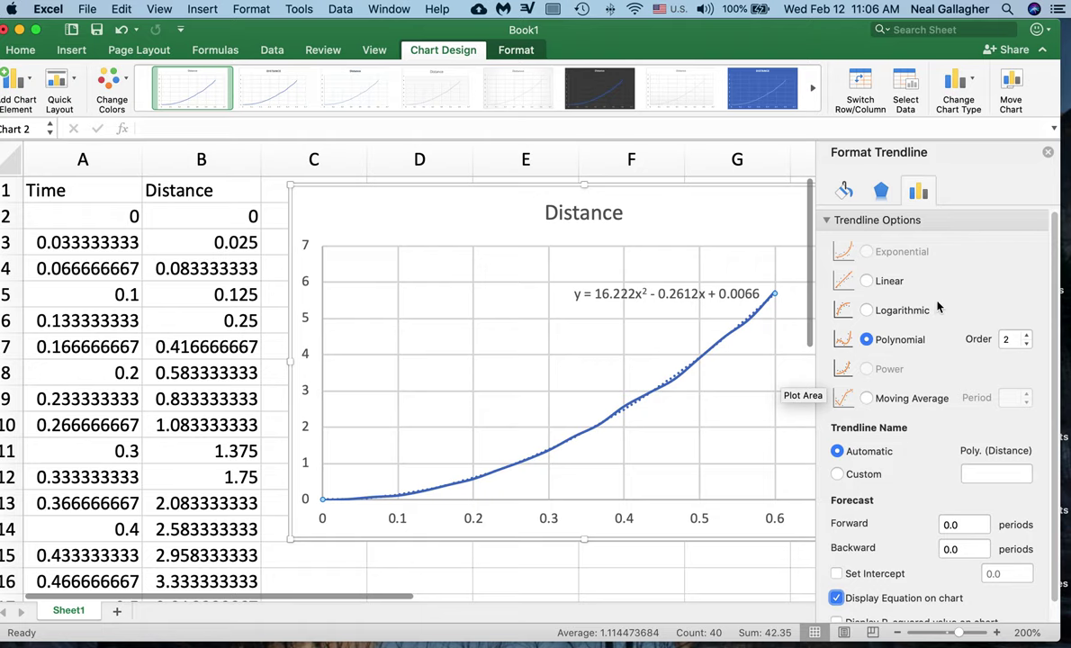
pyautogui.click(841, 191)
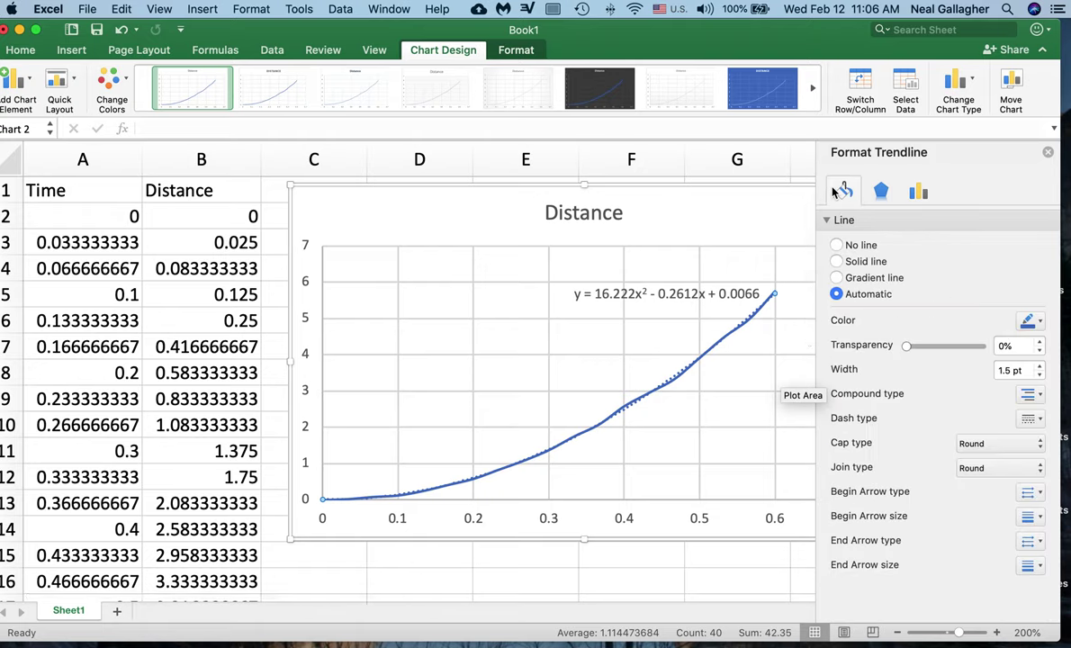
pyautogui.click(1040, 322)
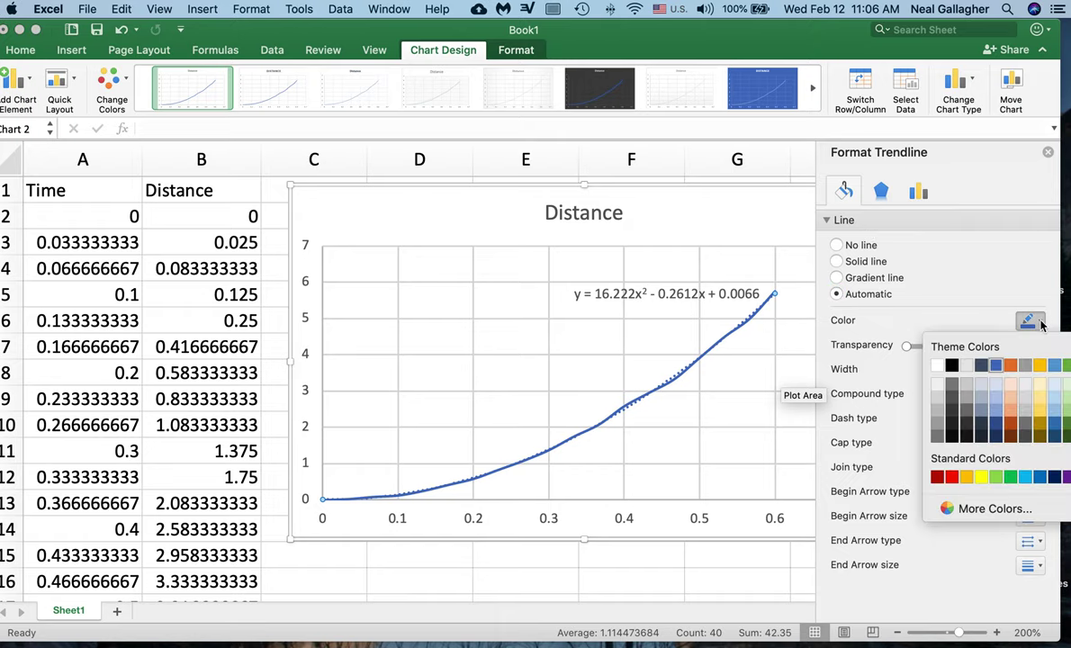
pyautogui.click(936, 477)
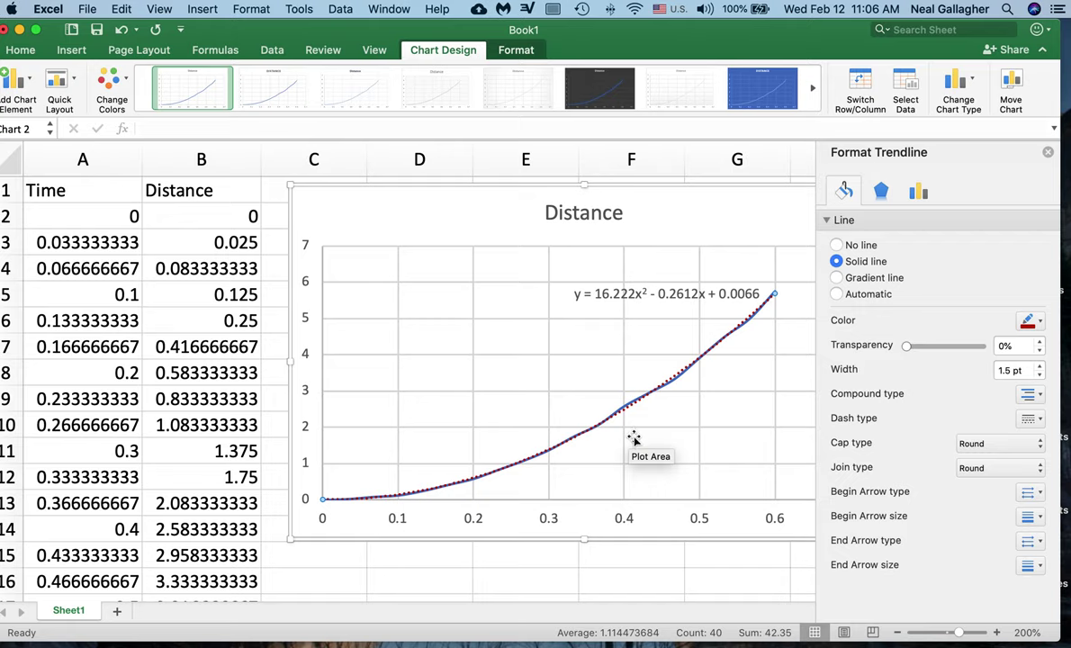
# - Set the font size of the trendline equation label to 16
pyautogui.click(670, 300)
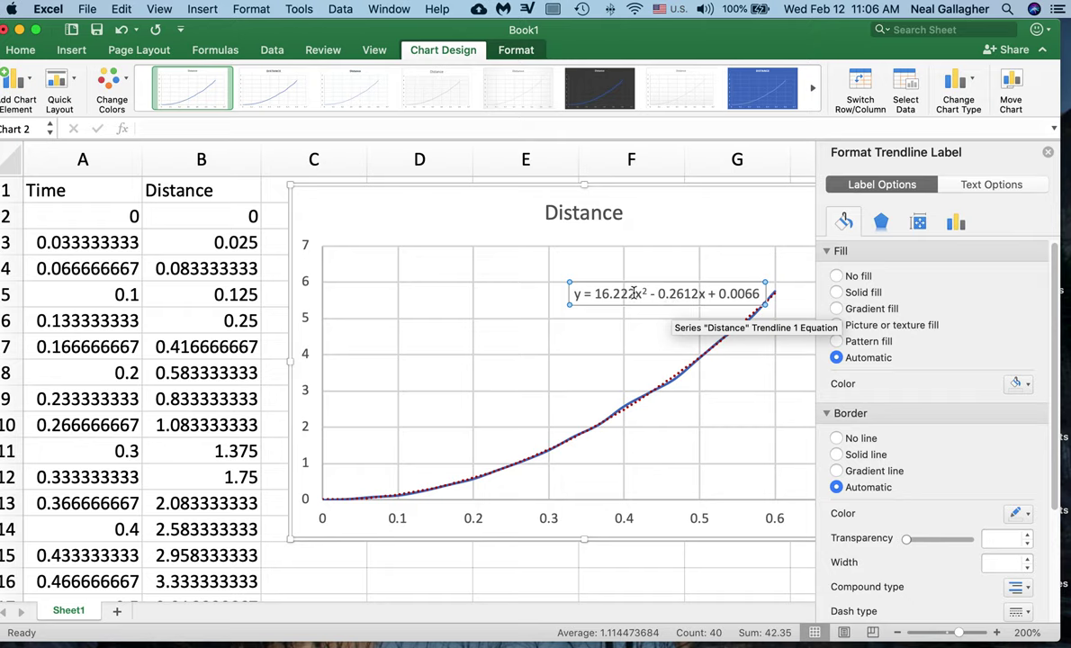
pyautogui.click(20, 51)
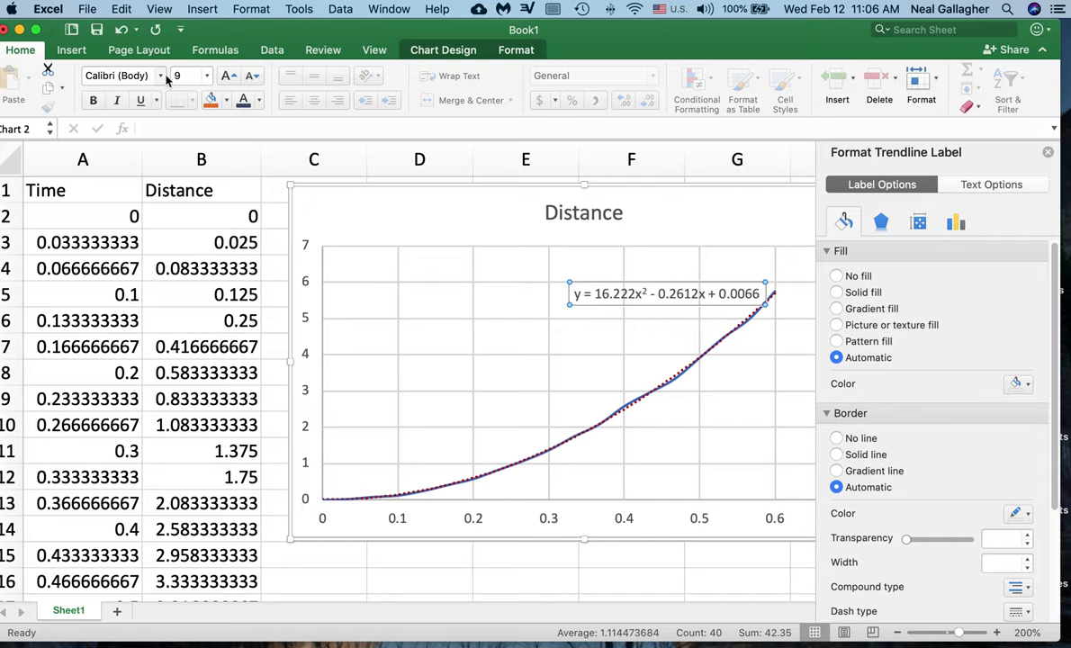
pyautogui.click(207, 78)
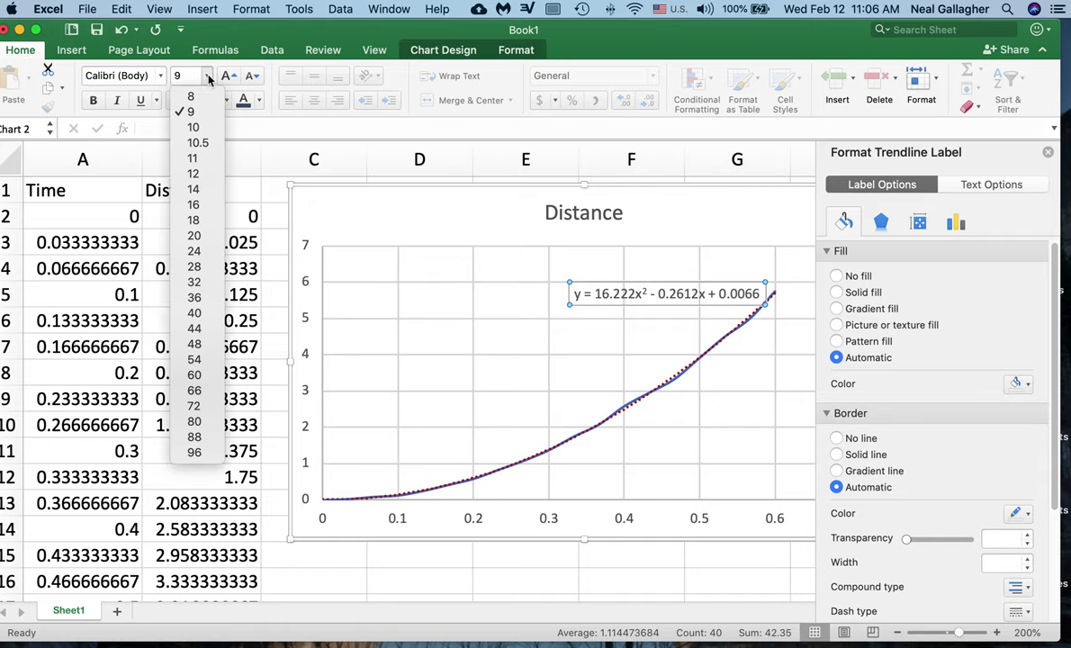
pyautogui.click(198, 206)
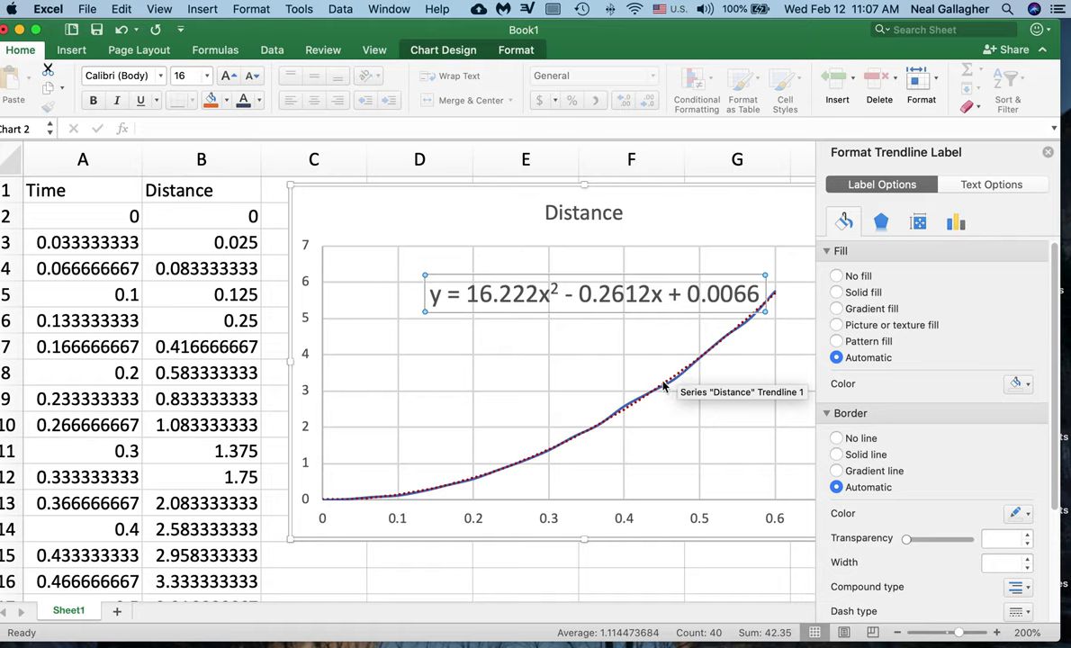
# - Replace the chart title with "Acceleration due to gravity"
pyautogui.click(578, 213)
pyautogui.doubleClick(578, 215)
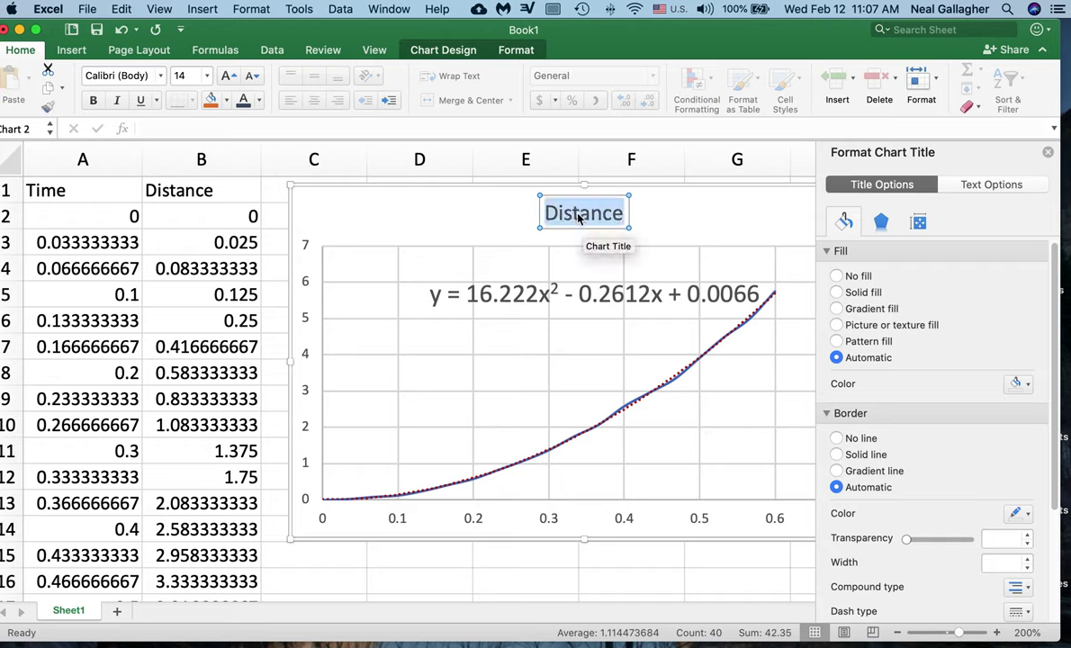
pyautogui.write('Acce')
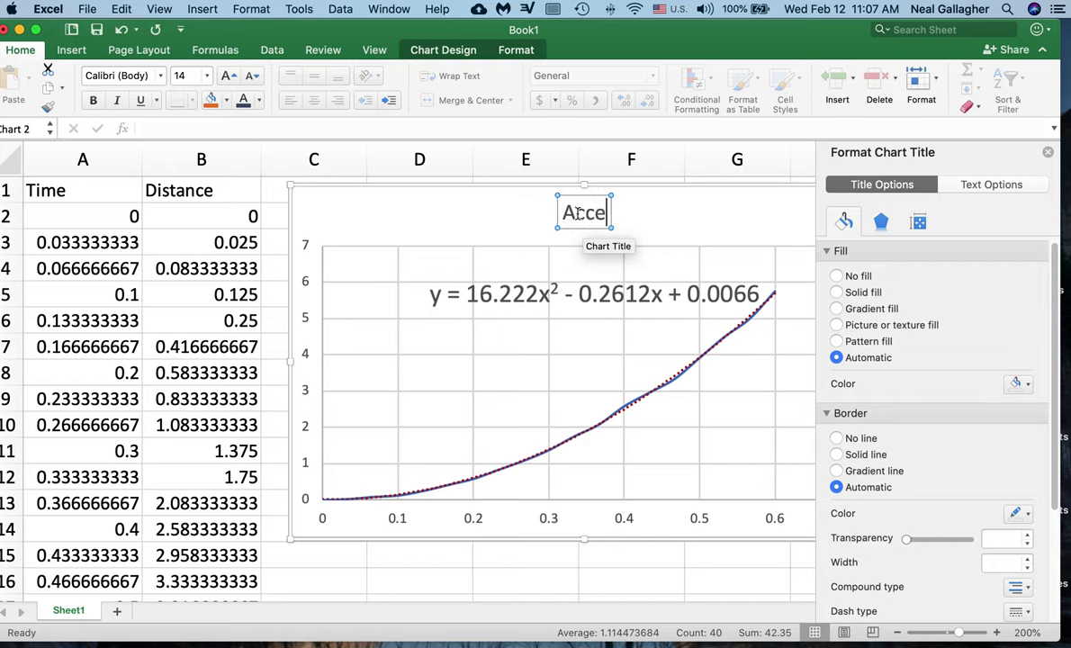
pyautogui.write('l')
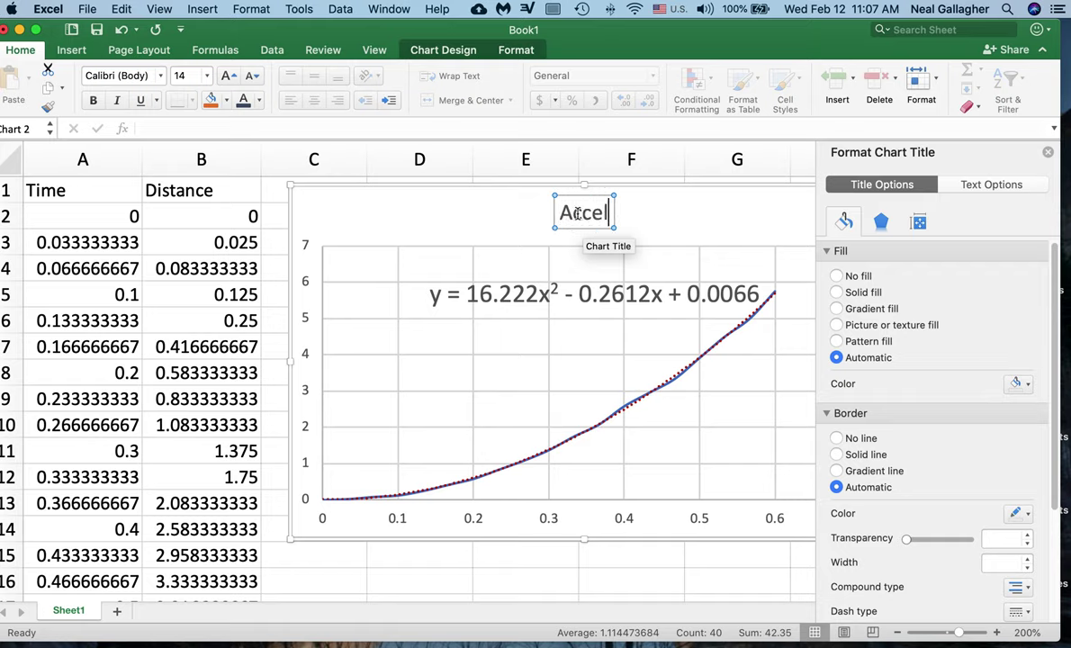
pyautogui.write('eration')
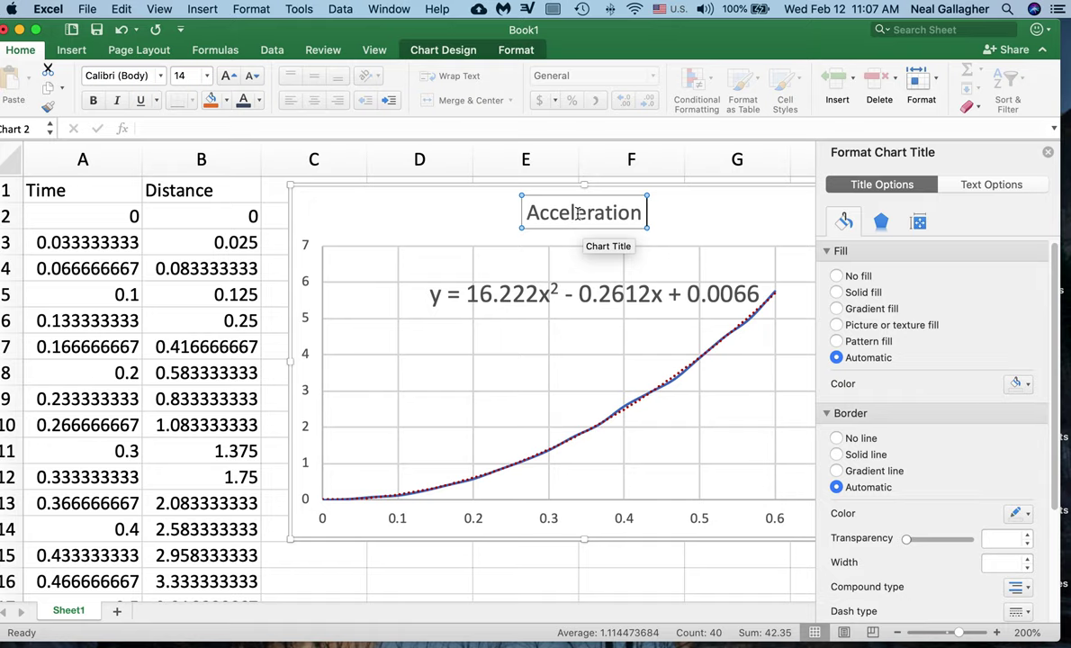
pyautogui.write(' due to')
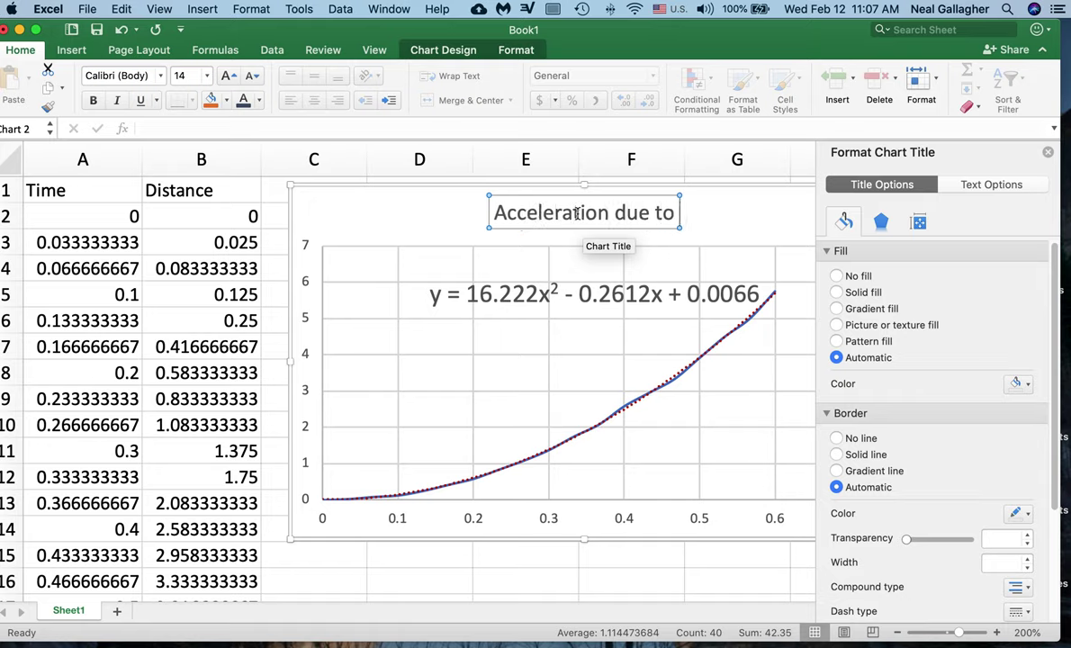
pyautogui.write(' gravity')
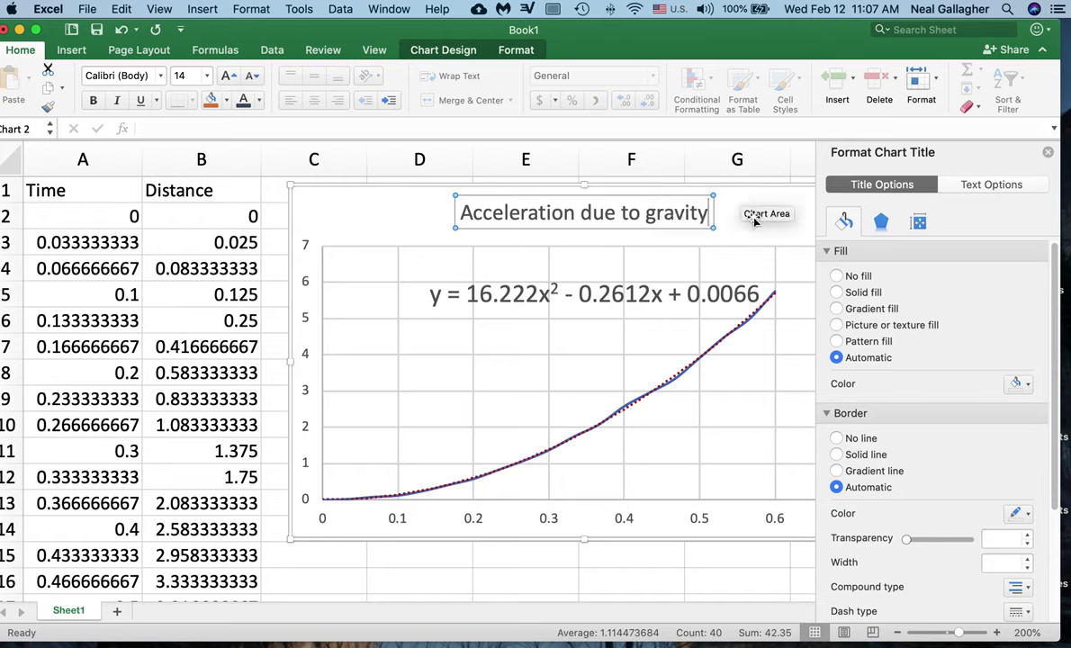
pyautogui.click(433, 232)
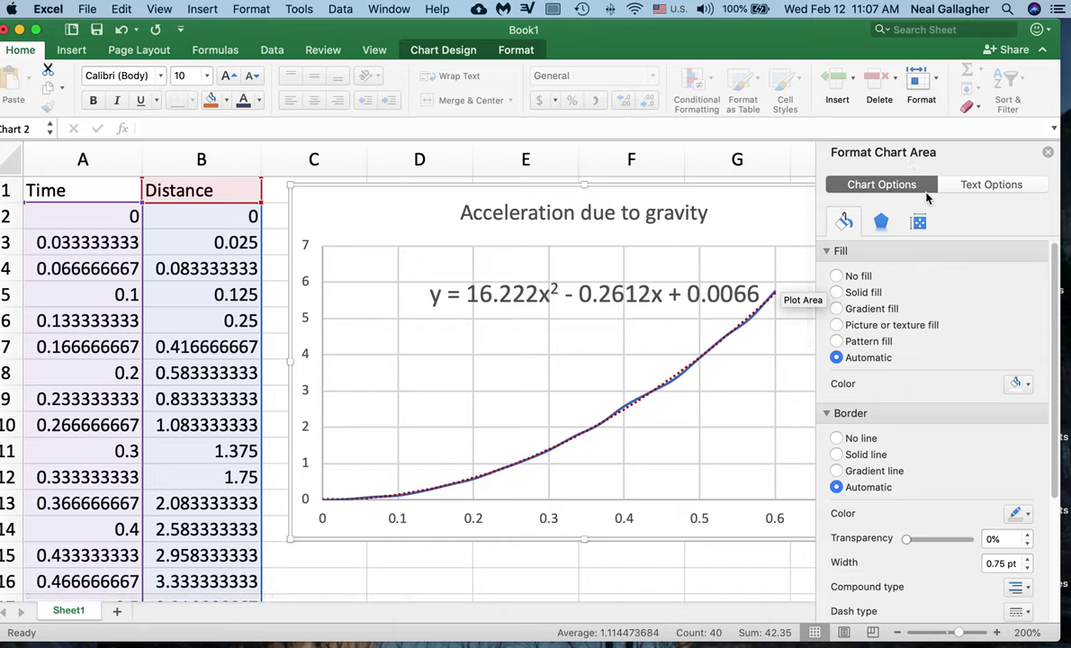
# - Look through the chart area's fill, border, effects, and size and properties formatting options
pyautogui.scroll(-5, 1001, 373)
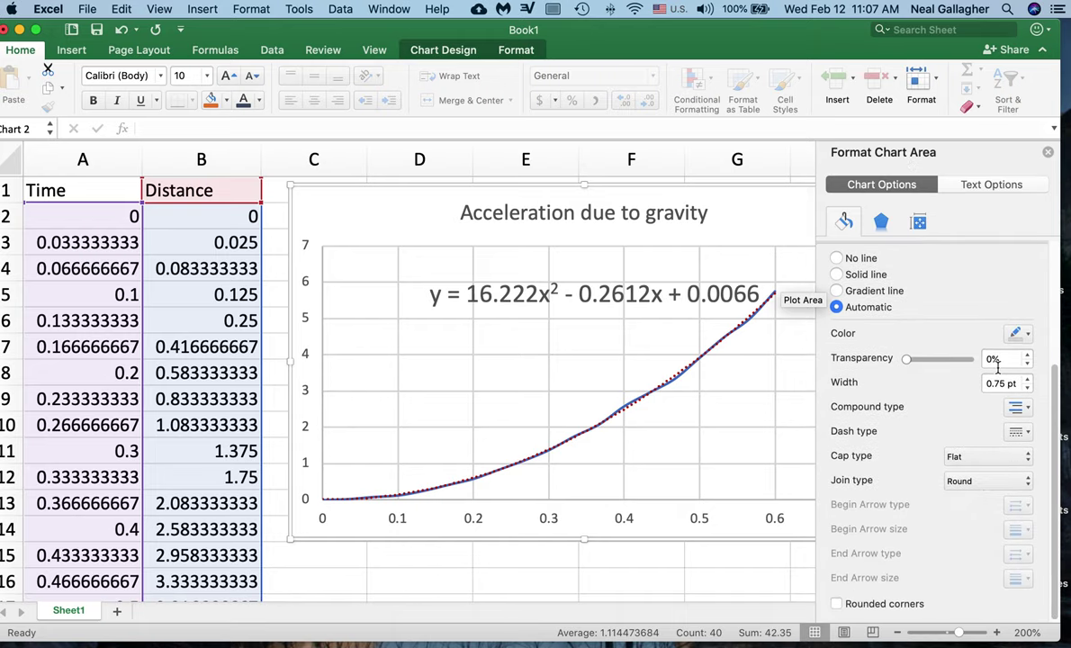
pyautogui.scroll(5, 997, 369)
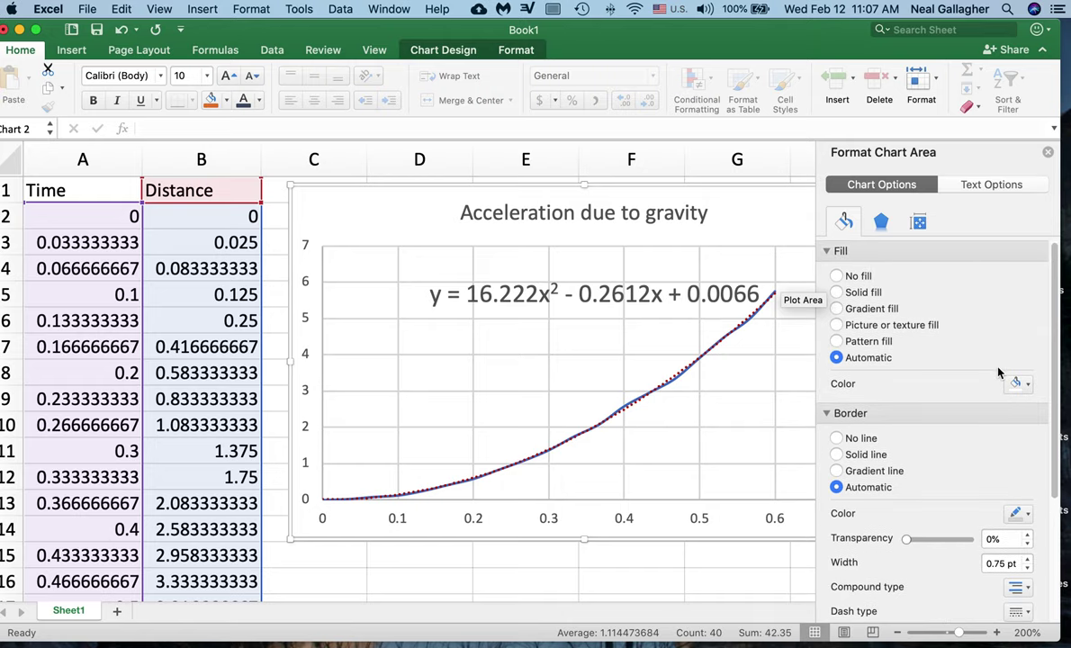
pyautogui.click(880, 222)
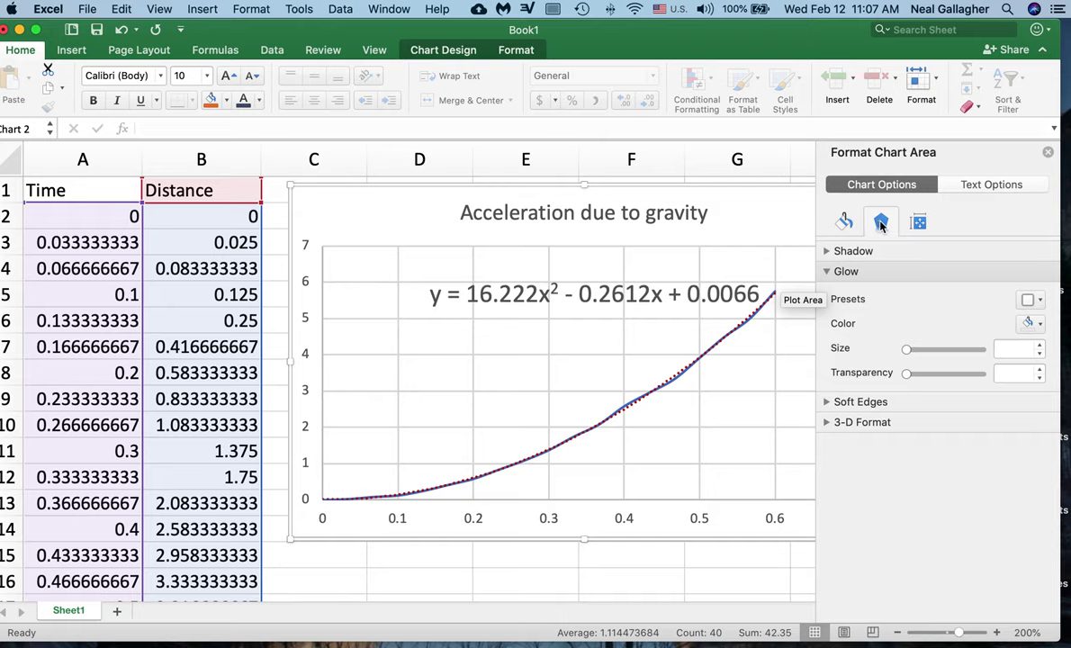
pyautogui.click(916, 225)
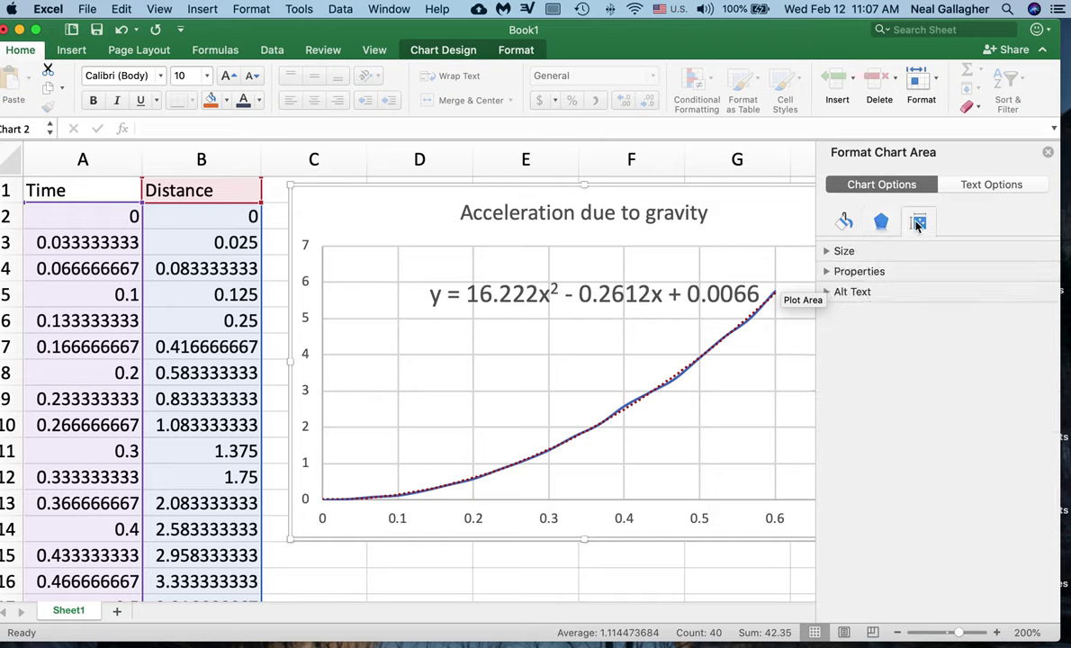
pyautogui.click(879, 223)
pyautogui.click(845, 222)
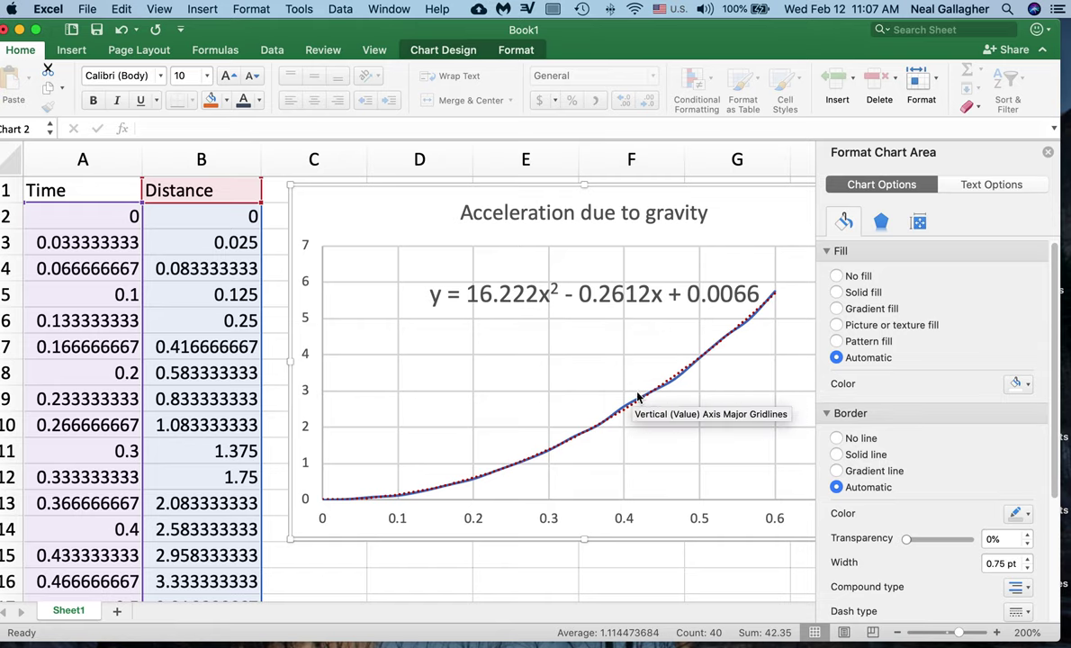
# - Review the commands available for the chart area and the colour choices for its border
pyautogui.click(745, 229)
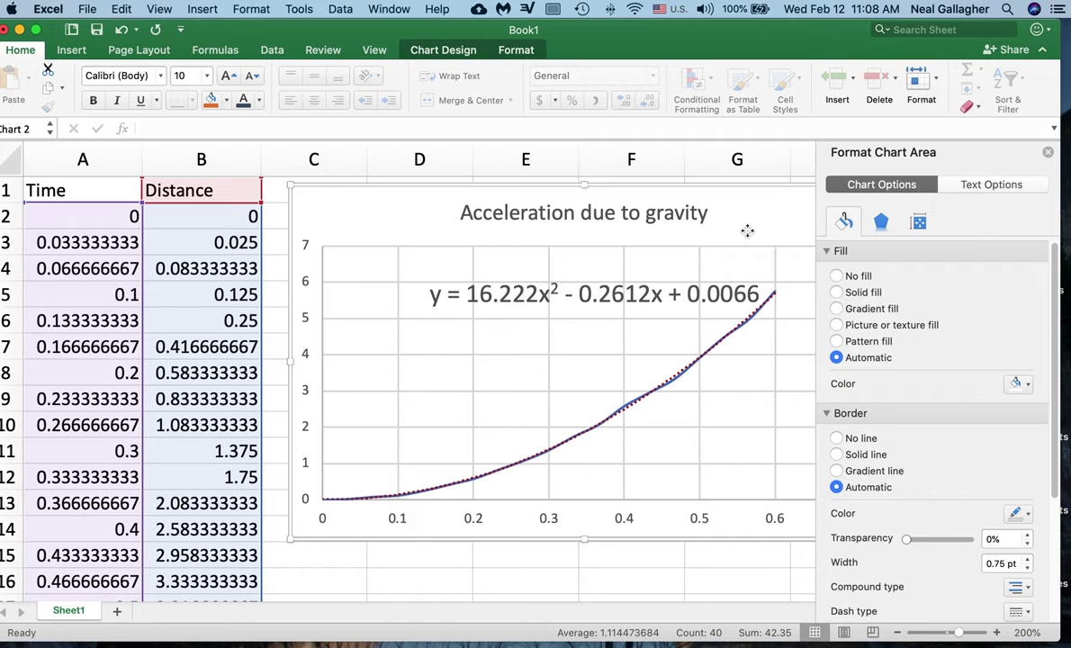
pyautogui.rightClick(747, 233)
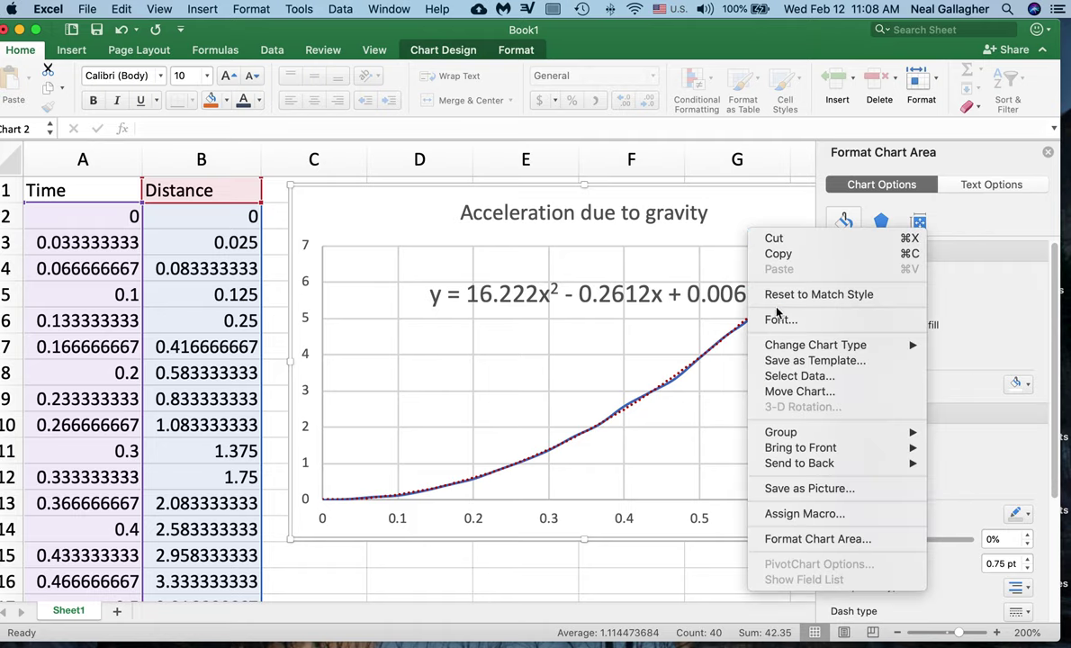
pyautogui.moveTo(787, 347)
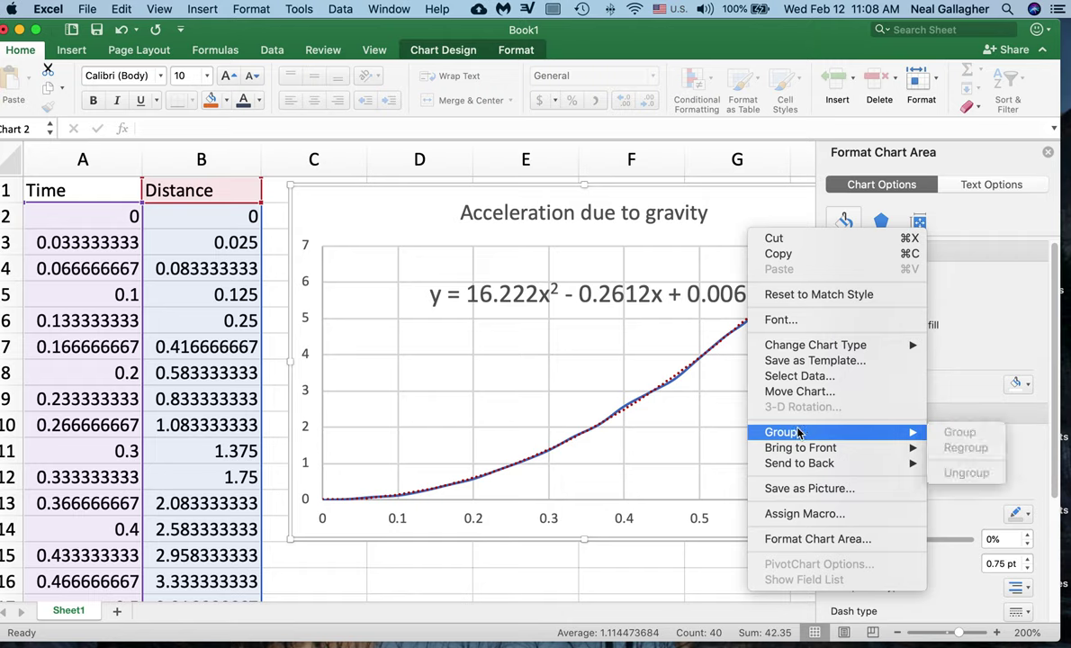
pyautogui.moveTo(798, 465)
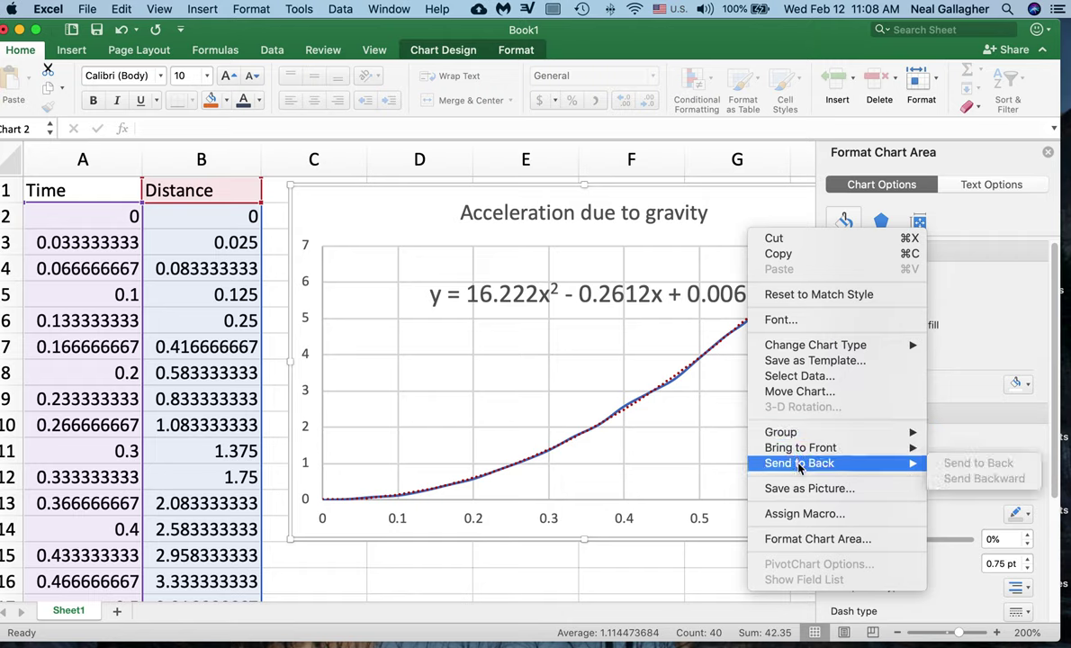
pyautogui.click(811, 540)
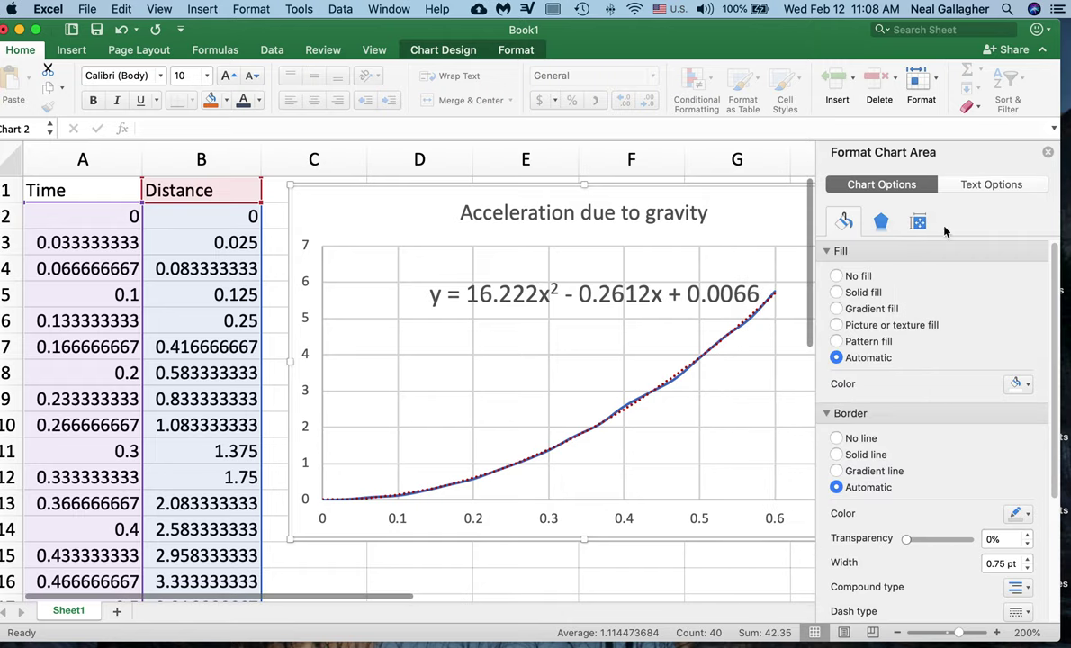
pyautogui.scroll(-5, 971, 329)
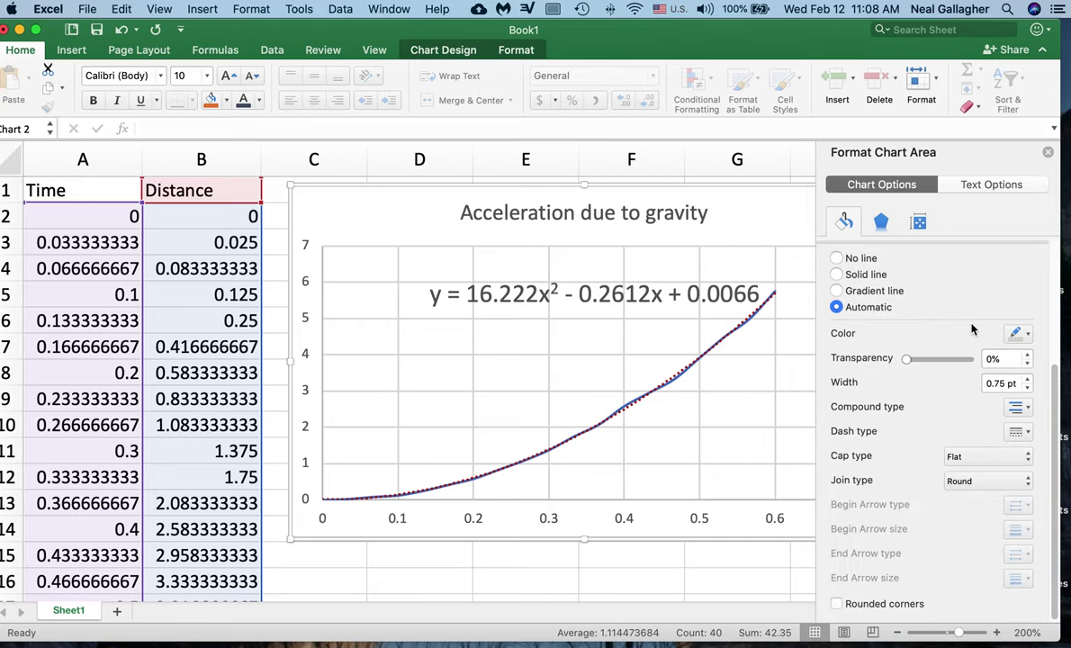
pyautogui.click(1028, 338)
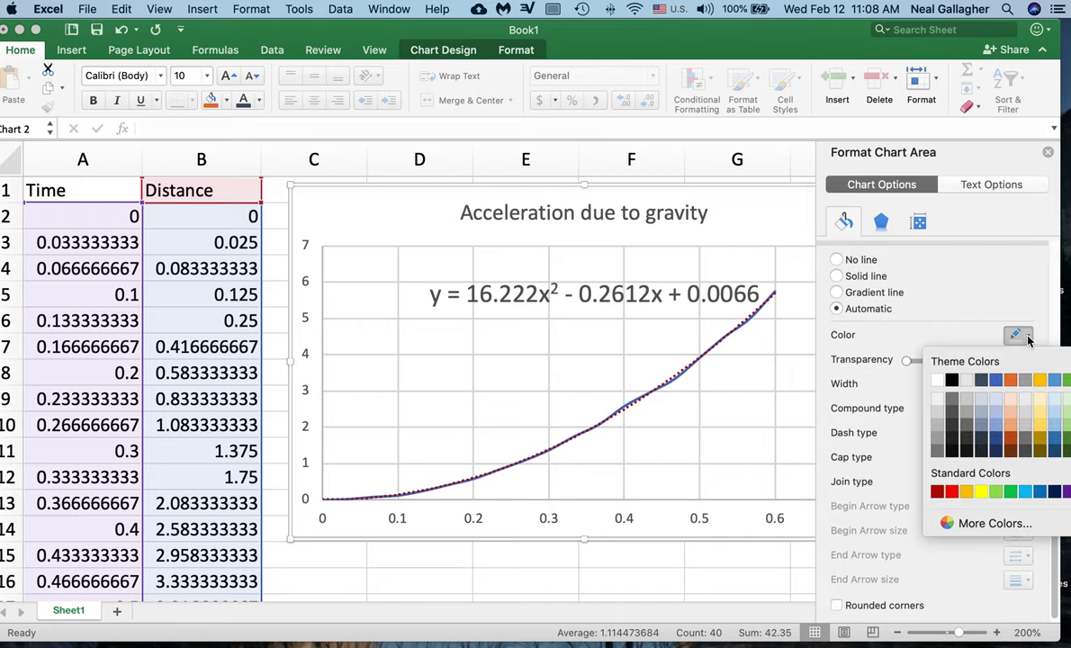
pyautogui.click(951, 309)
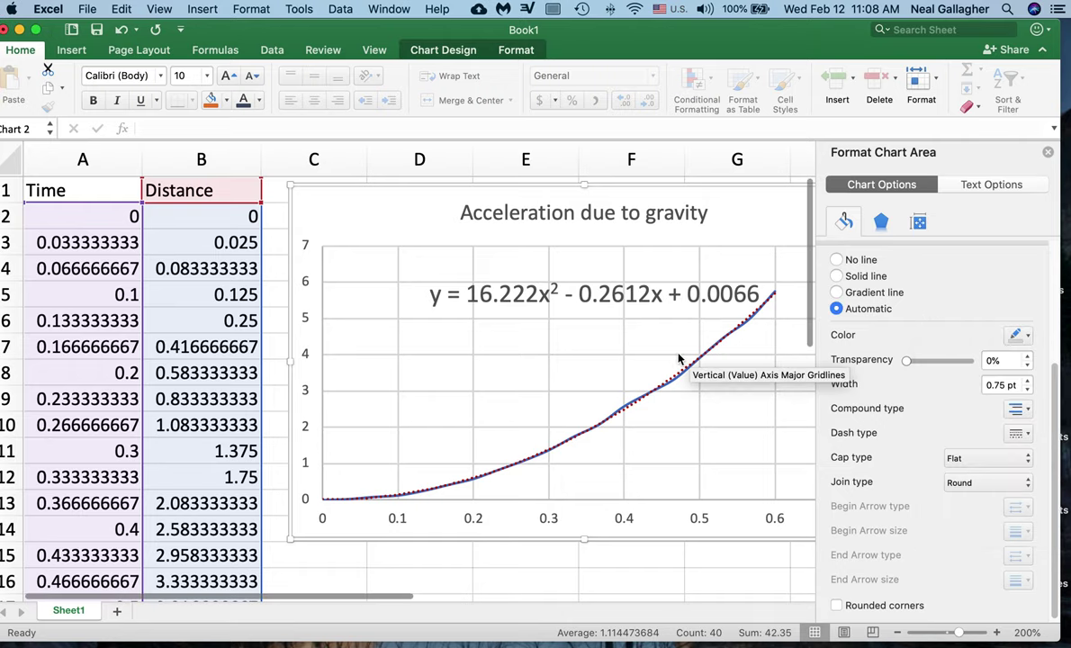
pyautogui.click(595, 328)
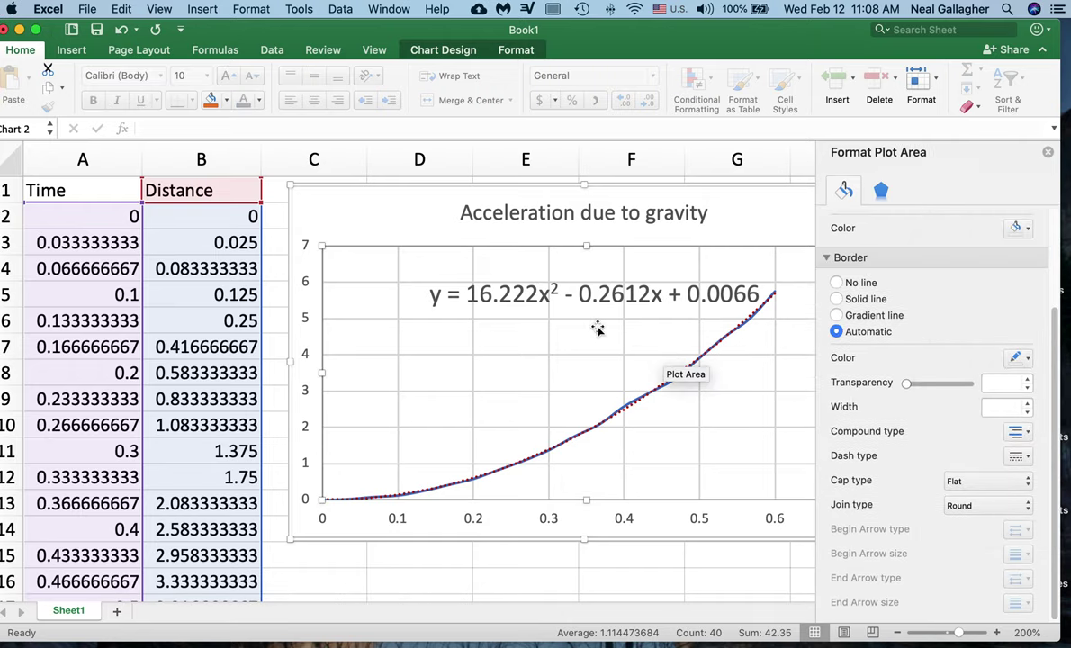
# - Fill the chart area with the light grey theme colour
pyautogui.click(746, 208)
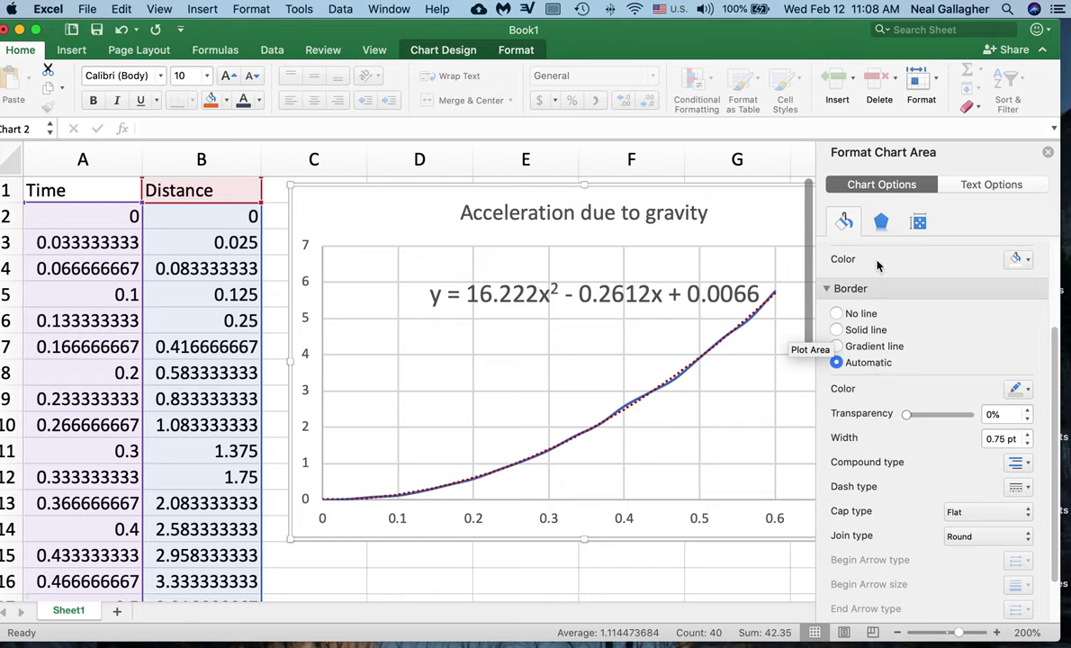
pyautogui.click(1017, 260)
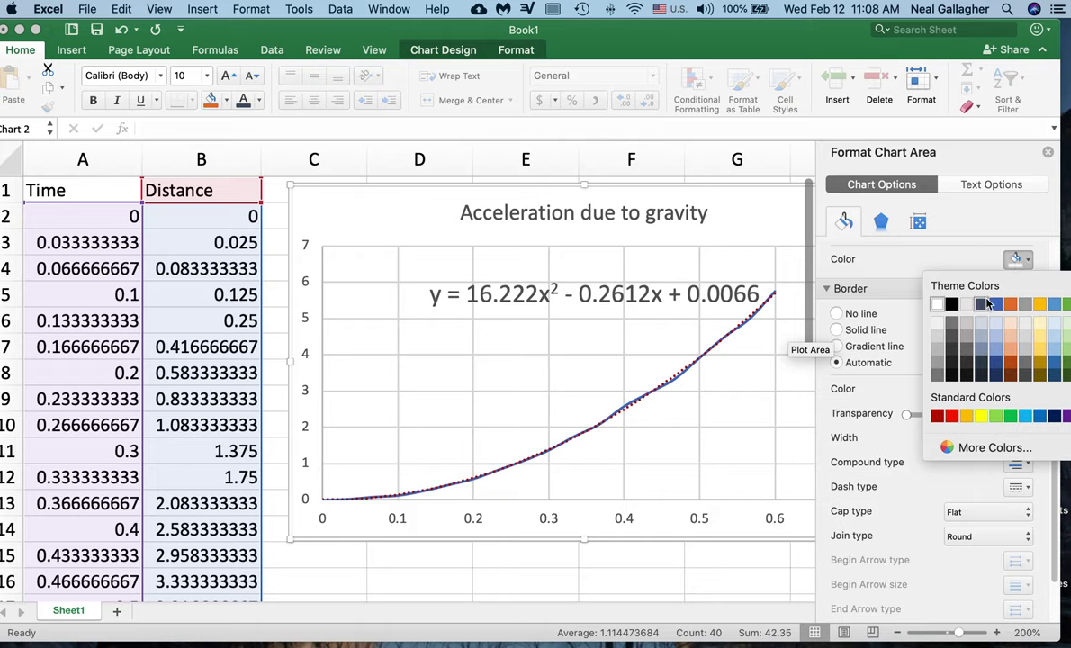
pyautogui.click(964, 306)
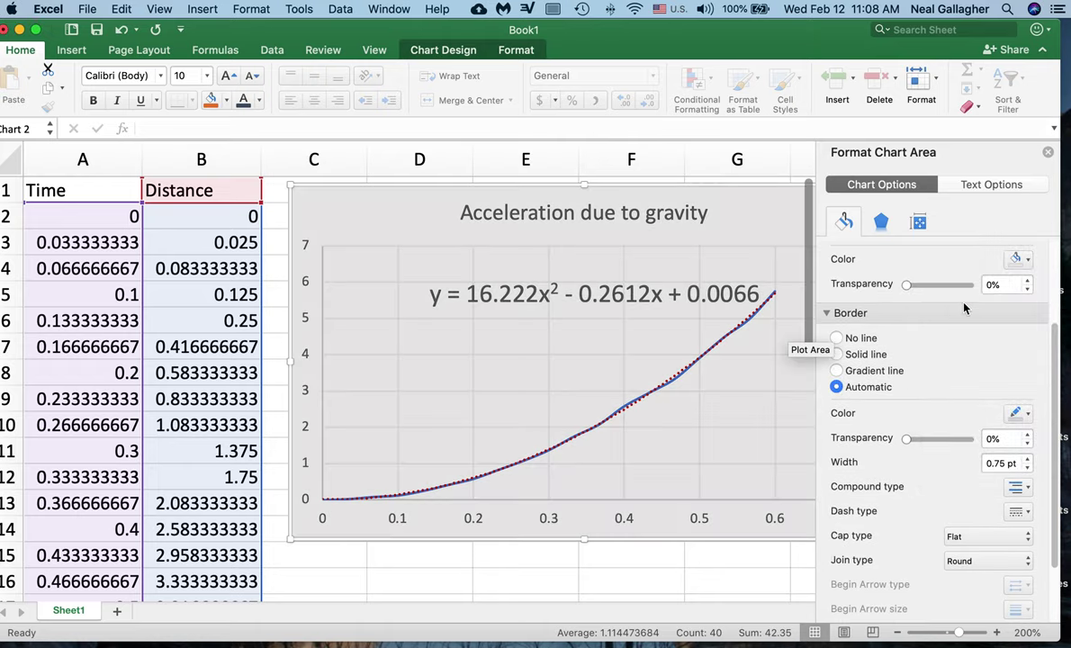
# - Give the chart area's border a gradient line and deselect the chart
pyautogui.click(837, 371)
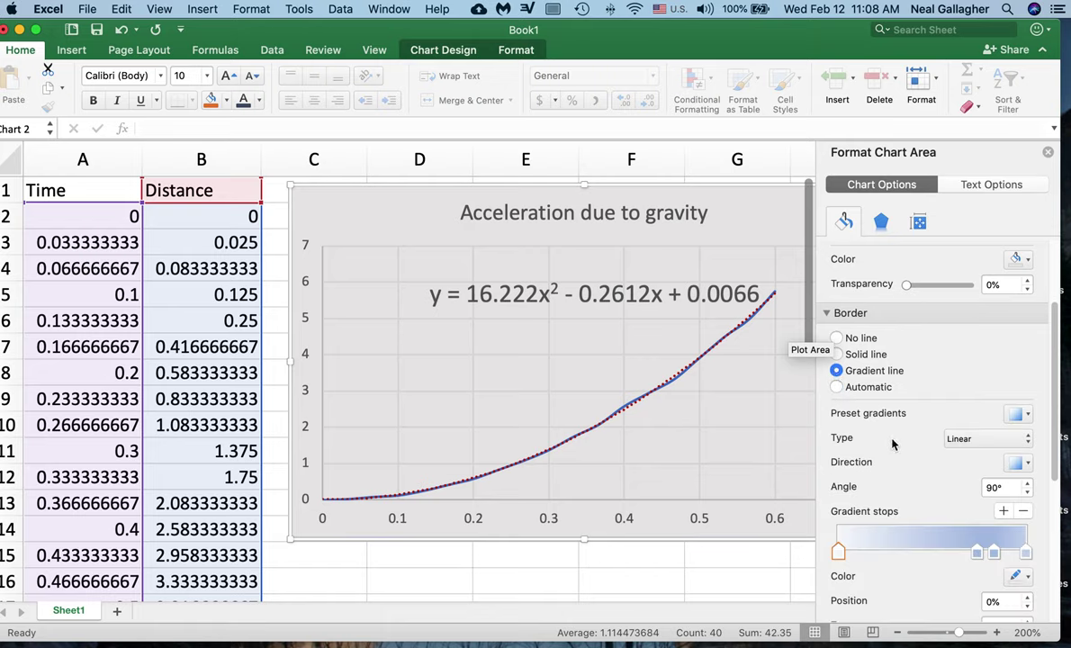
pyautogui.scroll(-5, 891, 443)
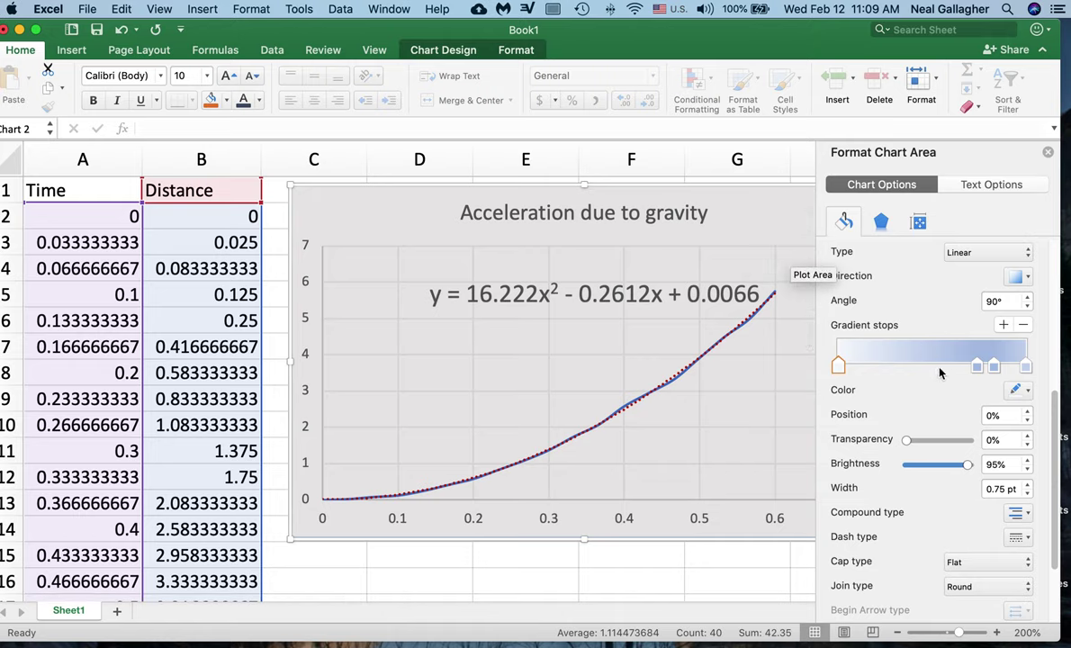
pyautogui.scroll(-1, 936, 368)
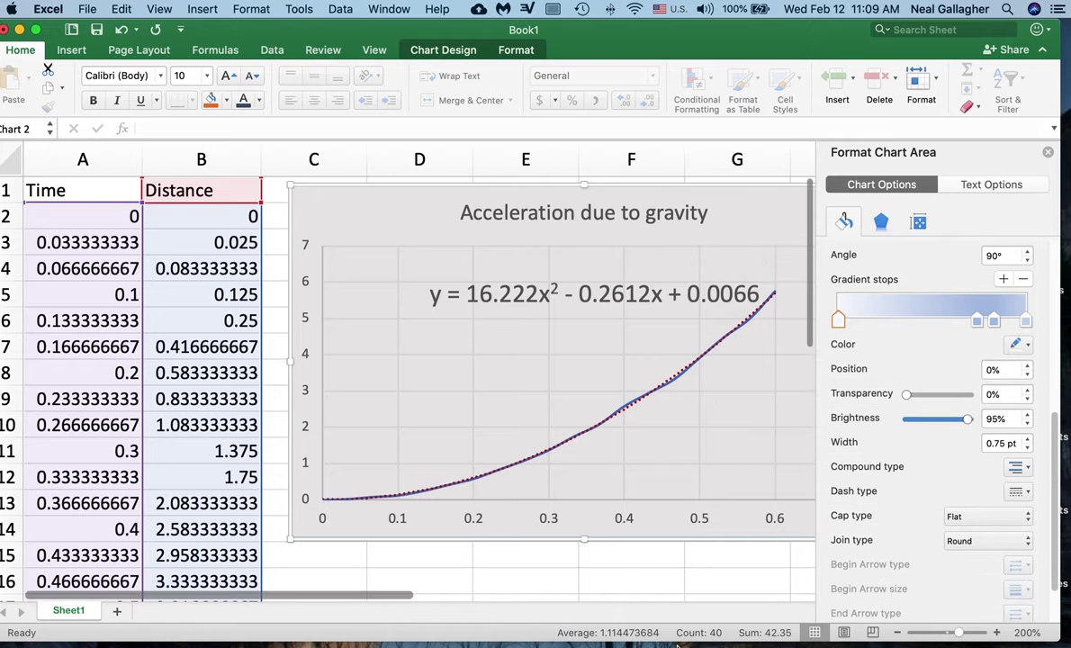
pyautogui.click(667, 580)
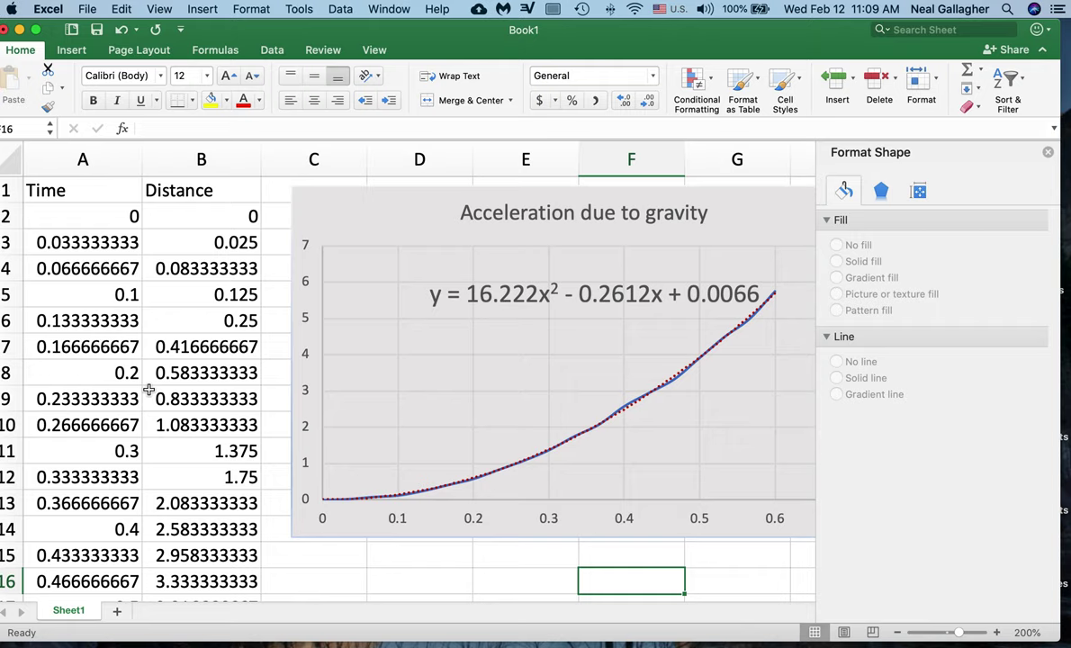
pyautogui.click(403, 566)
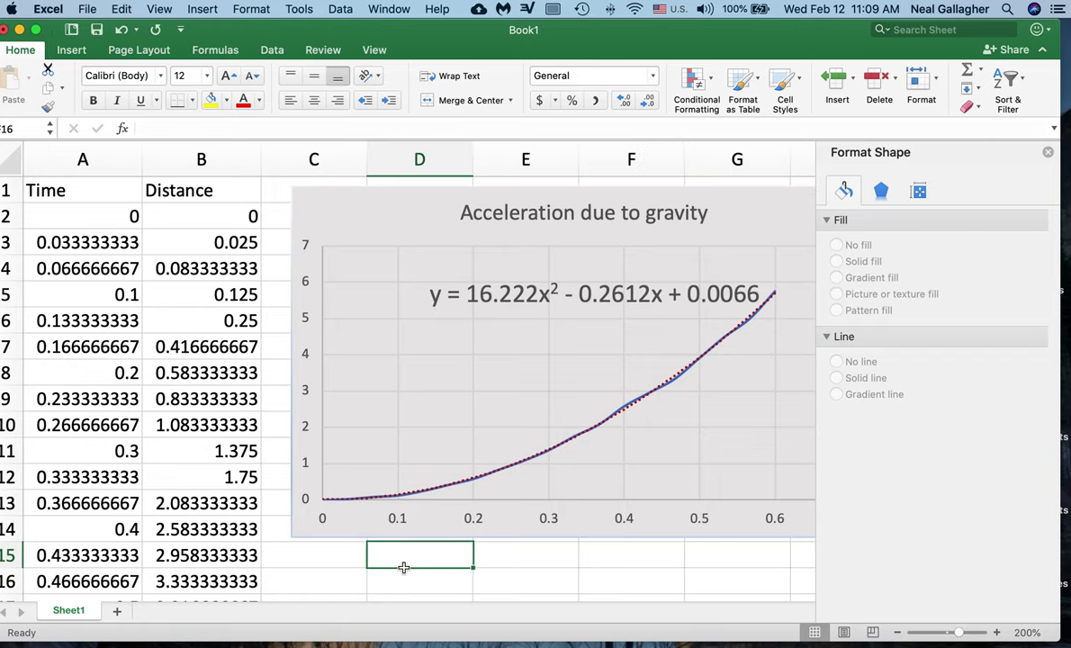
# - Try moving the plot area slightly lower within the chart, undo the move, and deselect the chart
pyautogui.click(479, 351)
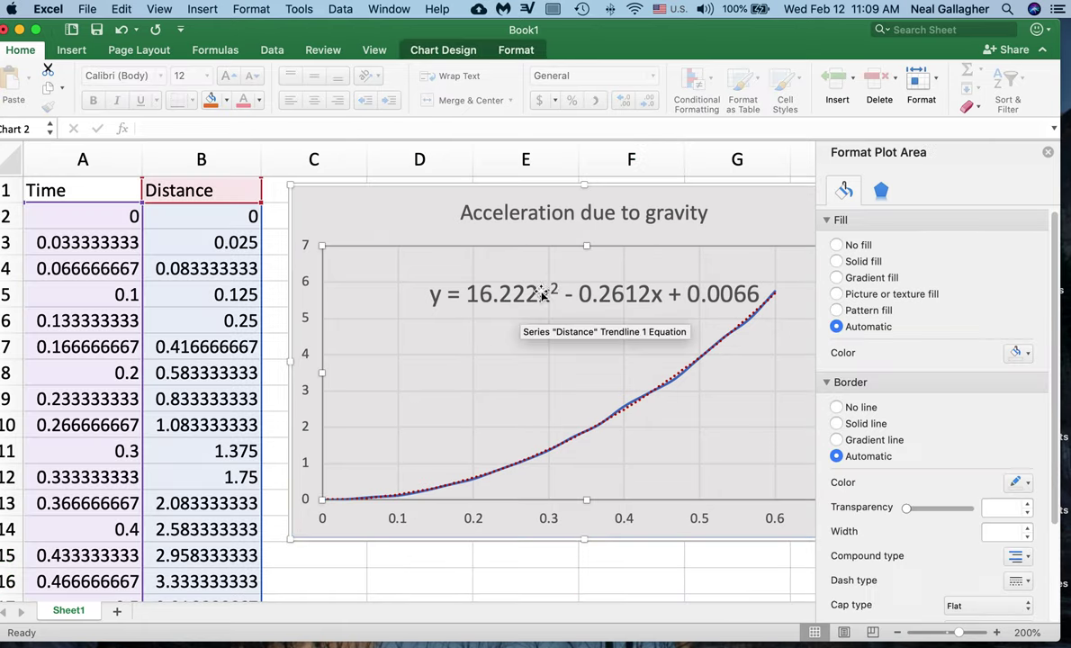
pyautogui.moveTo(514, 349); pyautogui.dragTo(521, 373)
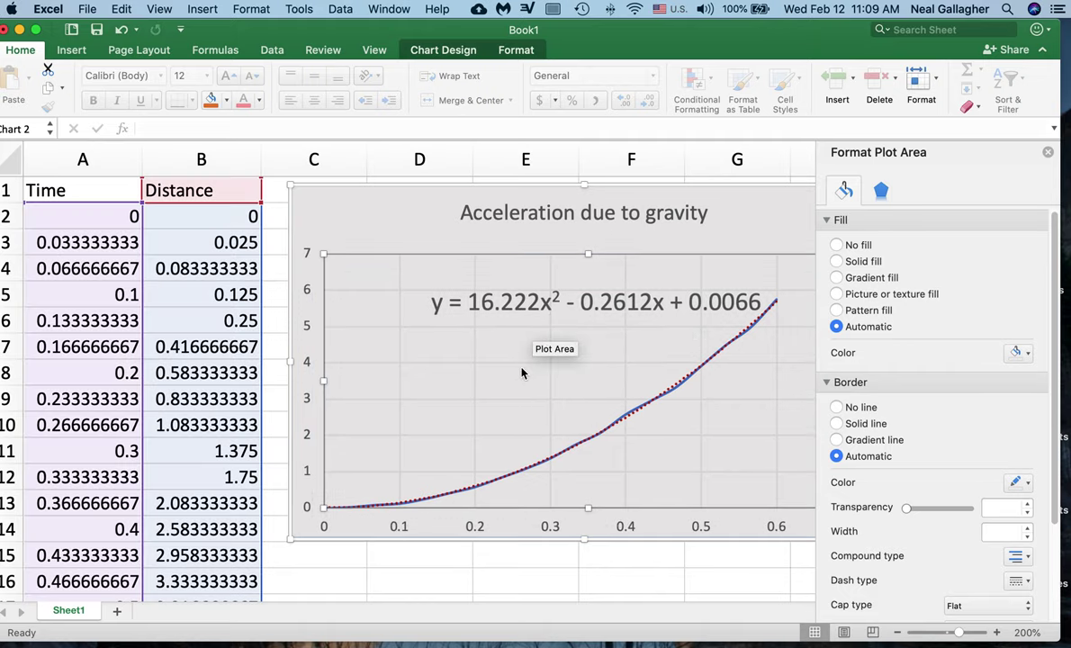
pyautogui.click(121, 10)
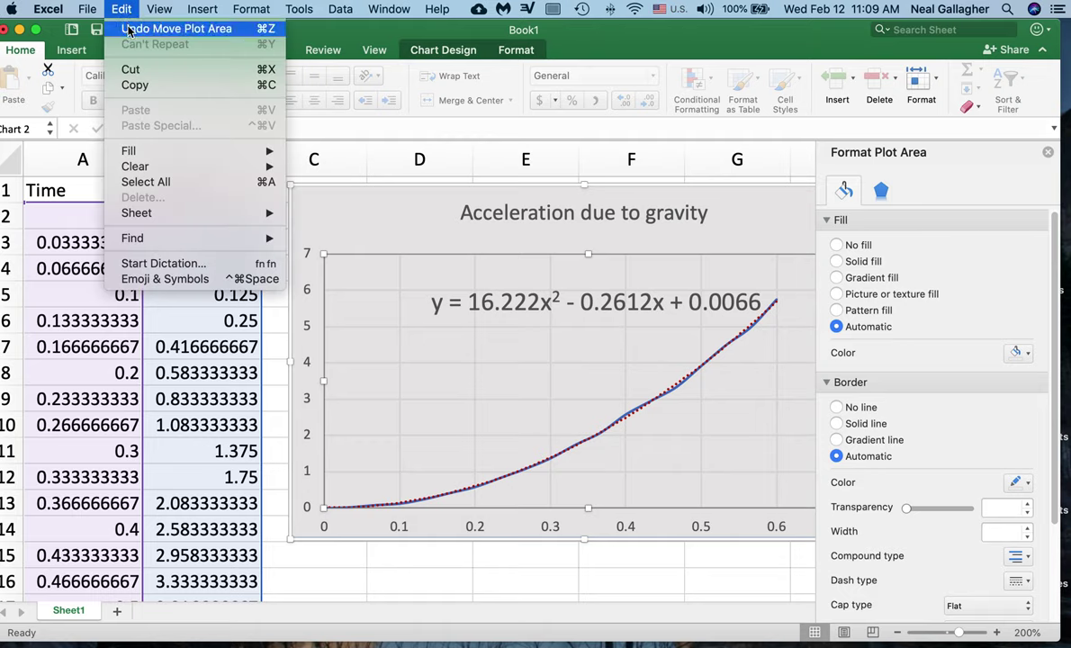
pyautogui.click(129, 30)
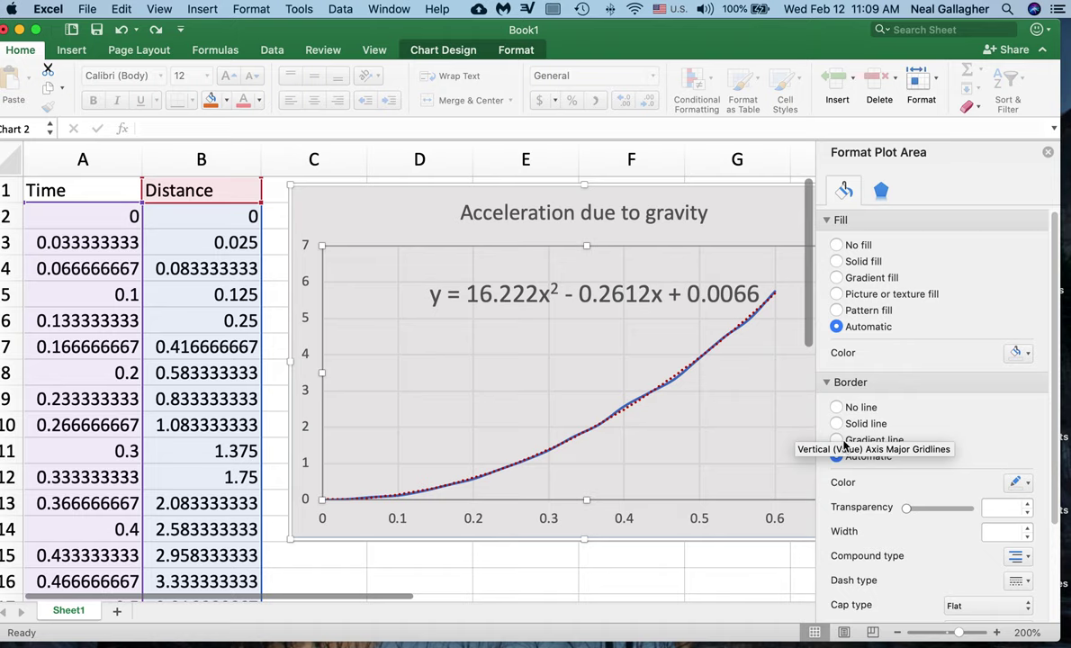
pyautogui.scroll(-2, 936, 433)
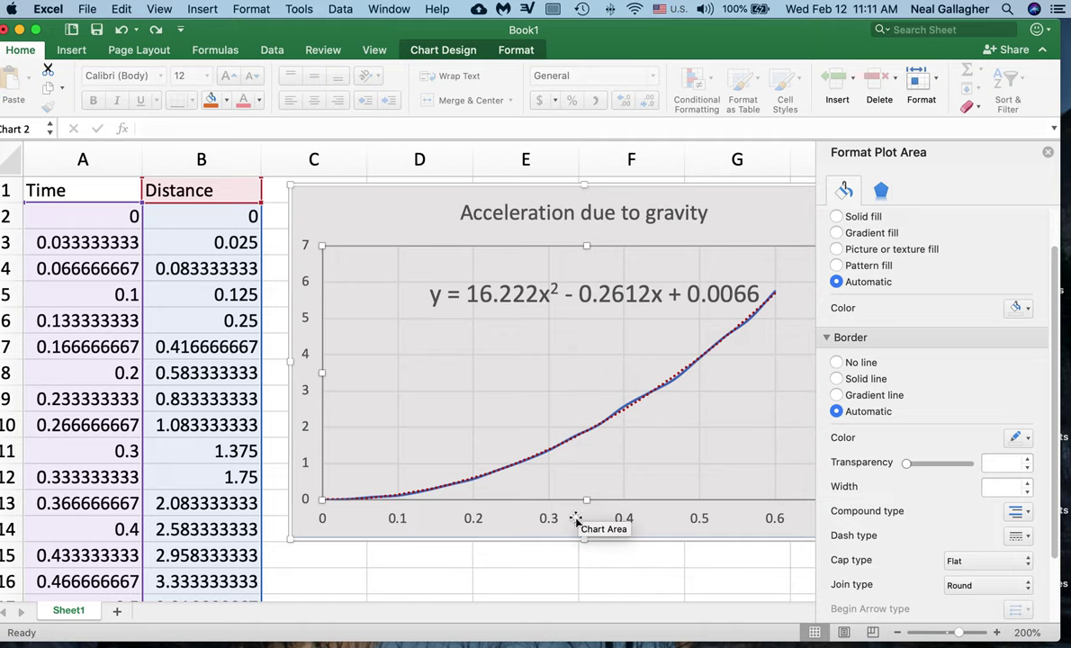
pyautogui.click(603, 578)
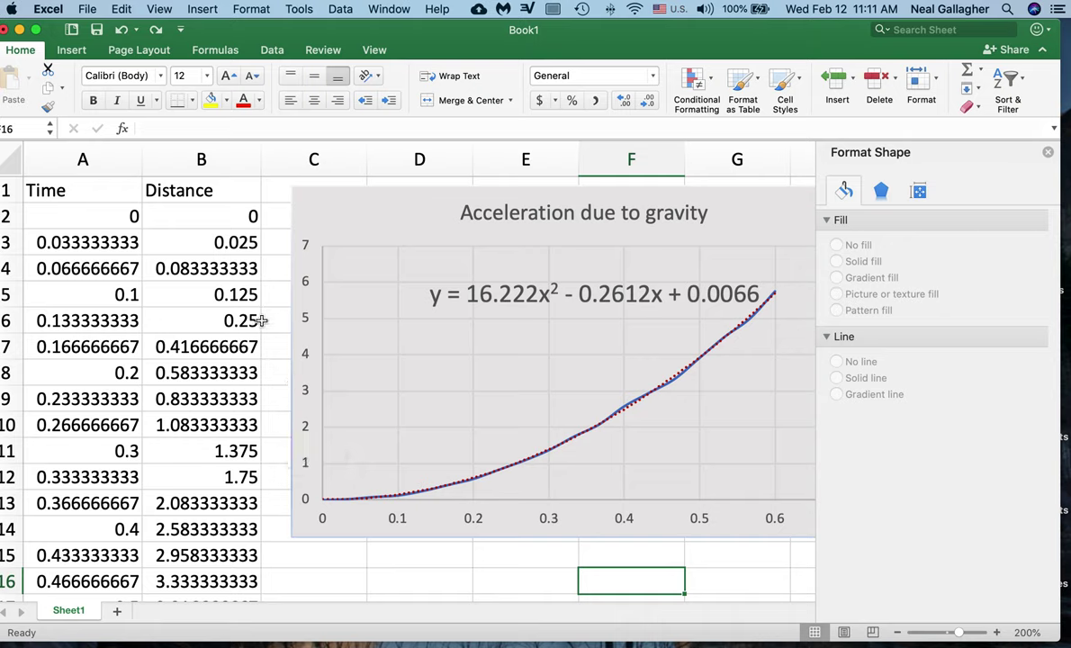